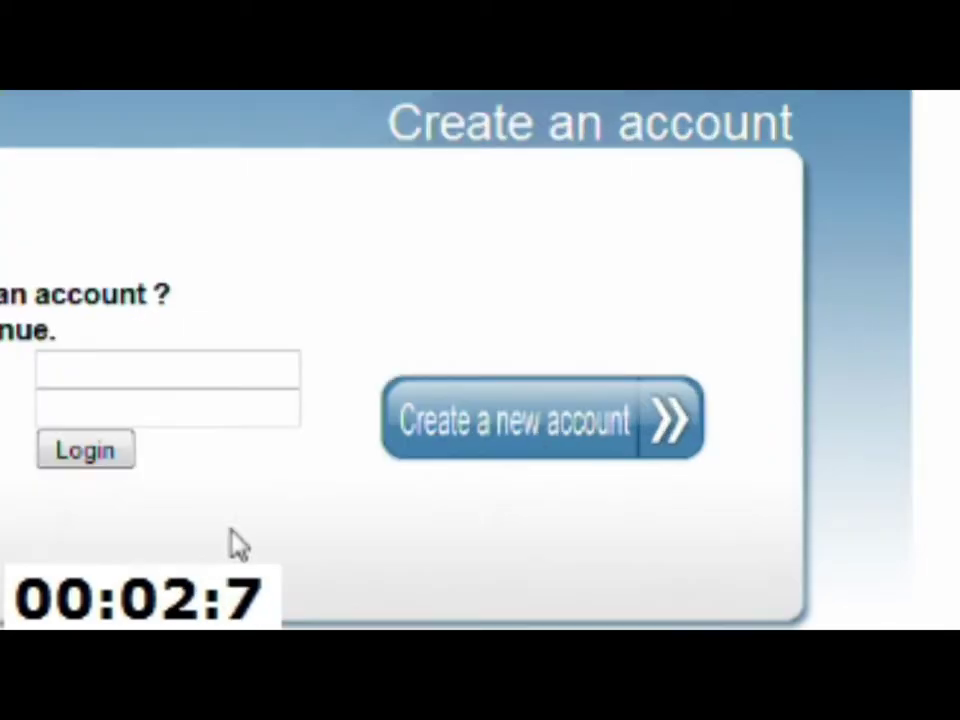
Step: Sign up for a new EasyWebDNS account with the Gmail address and captcha, then check the inbox
click(467, 448)
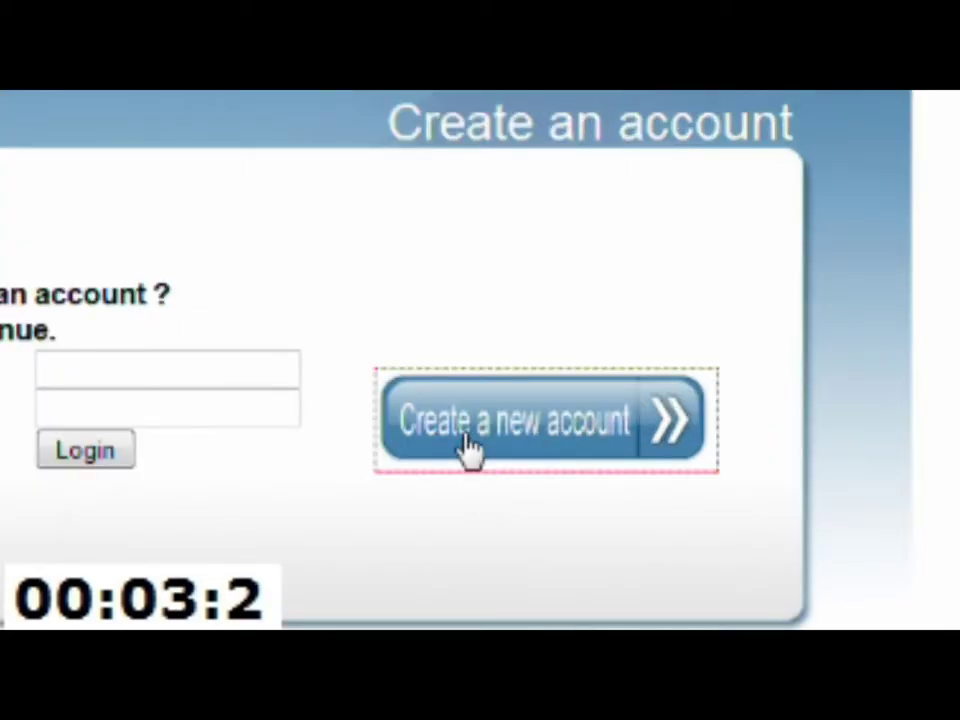
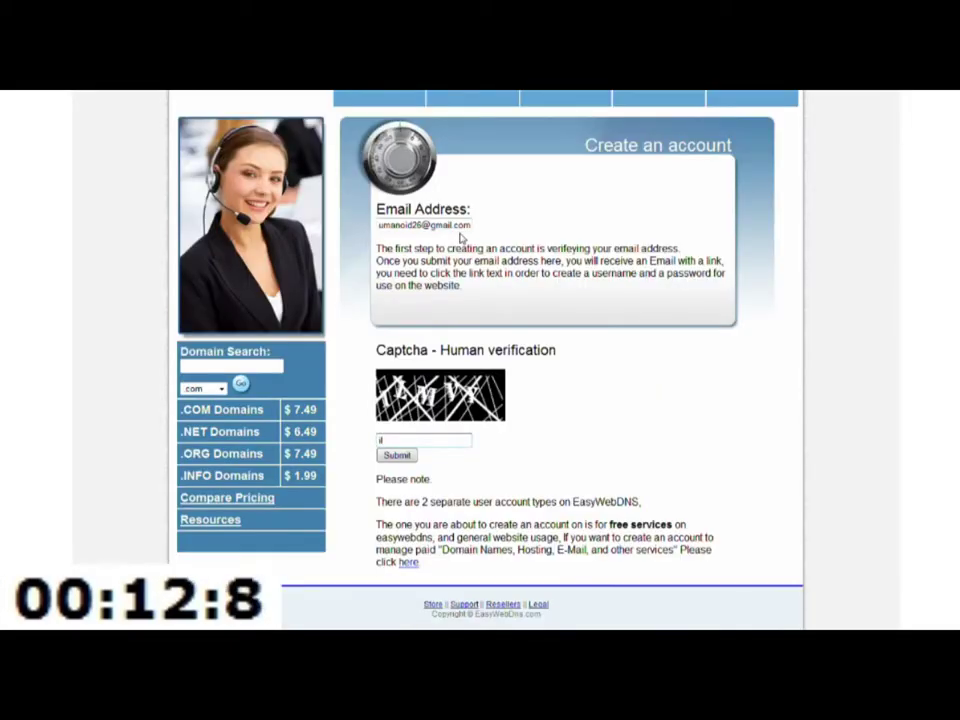
text(ilmvy)
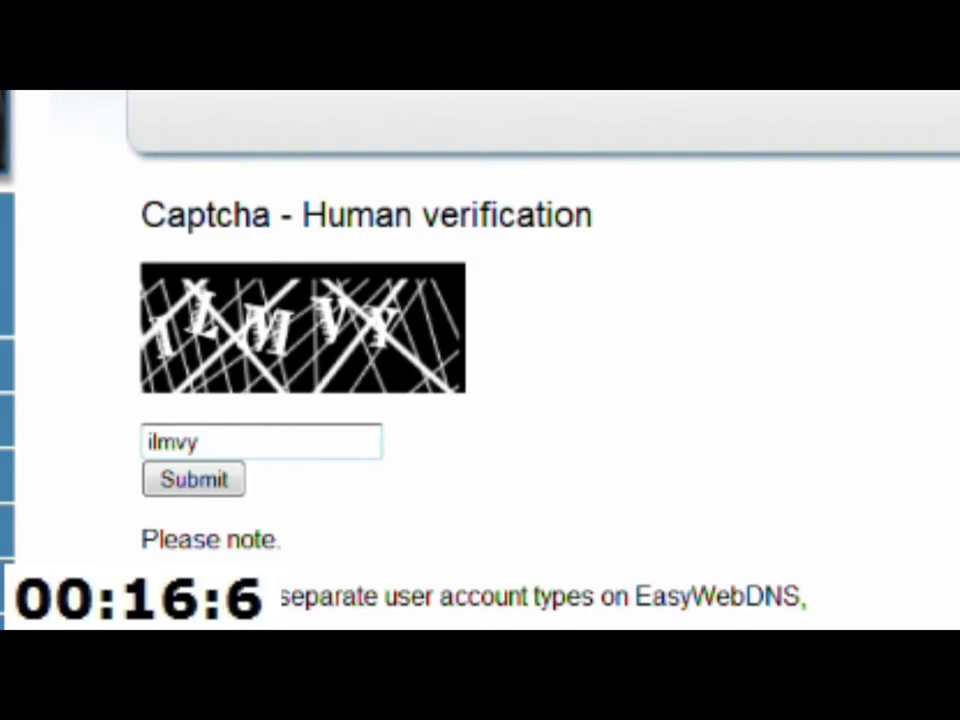
click(185, 484)
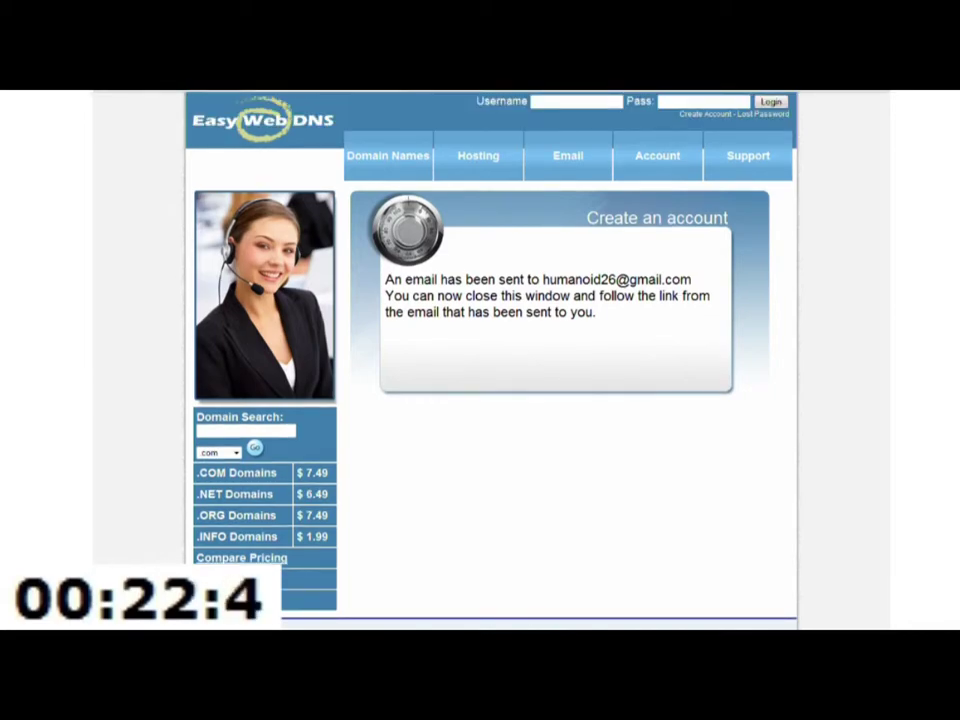
key(ctrl+Tab)
scroll(213, 124, down, 1)
Step: Follow the emailed verification link and create the account with a user name and password
click(275, 184)
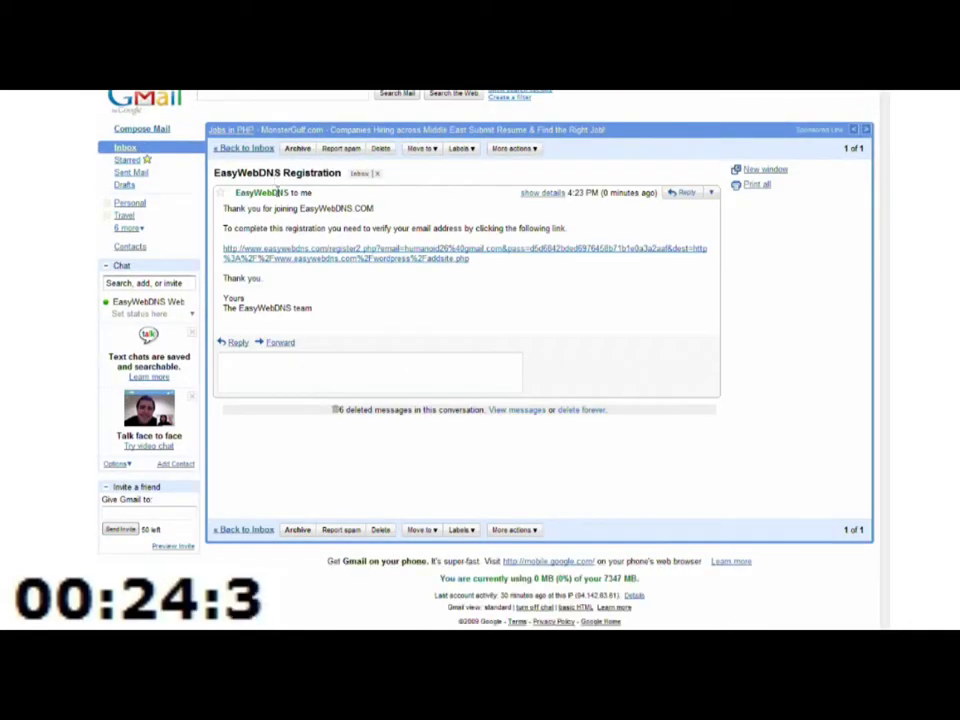
click(300, 256)
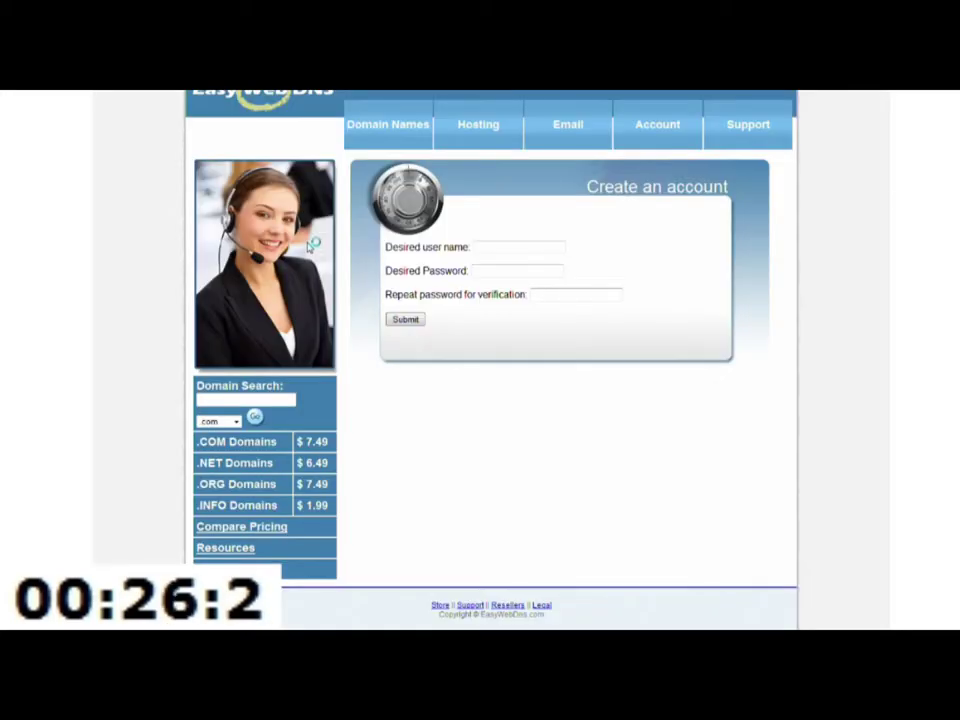
click(494, 245)
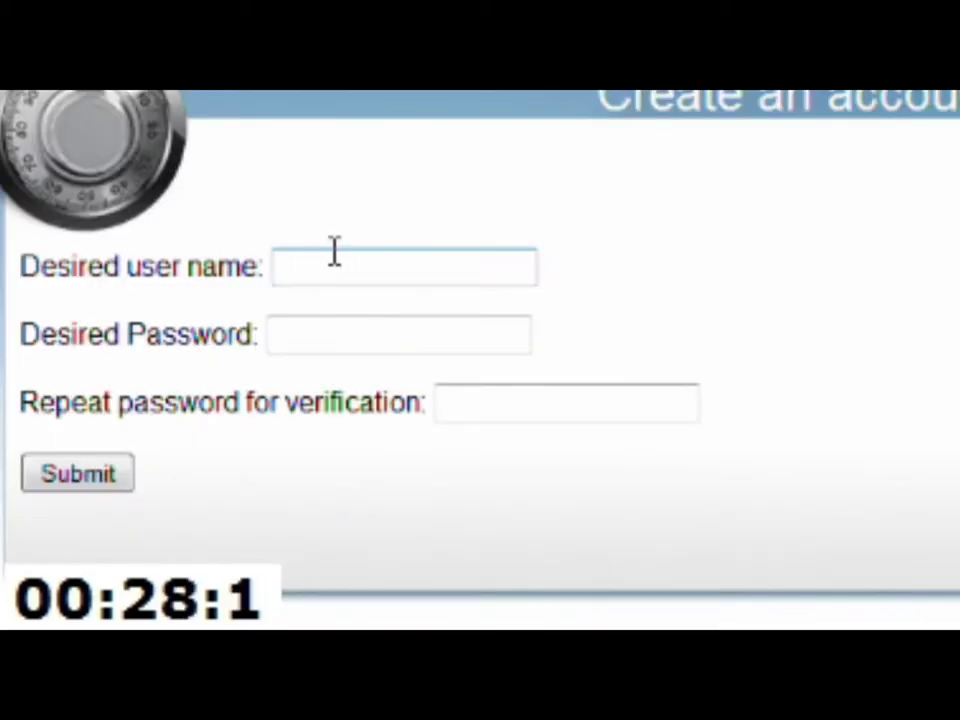
text(humanoid)
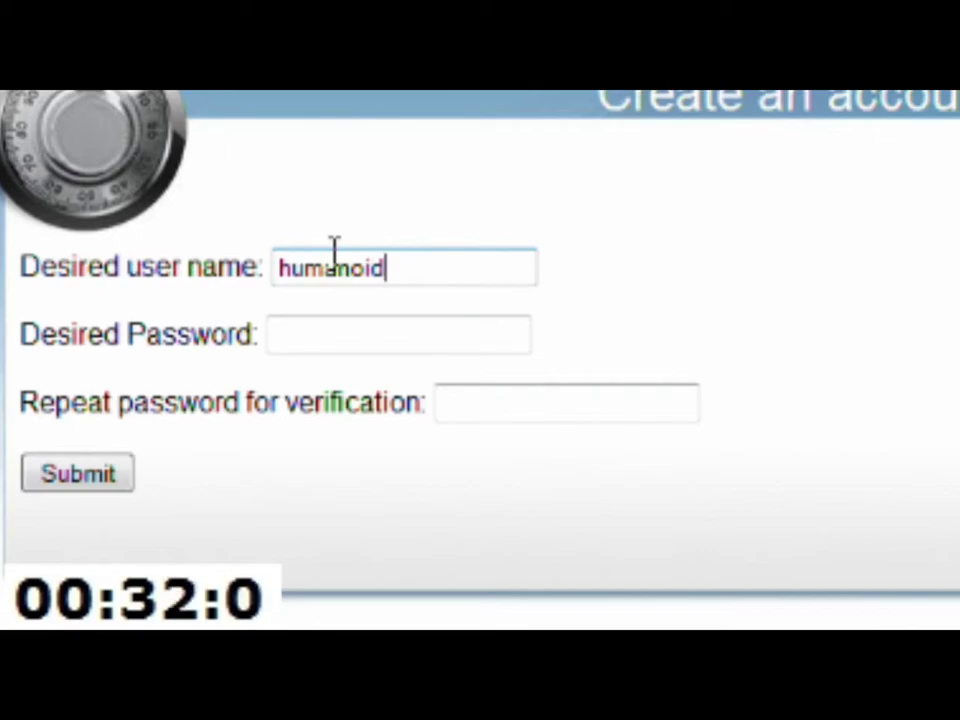
text(26)
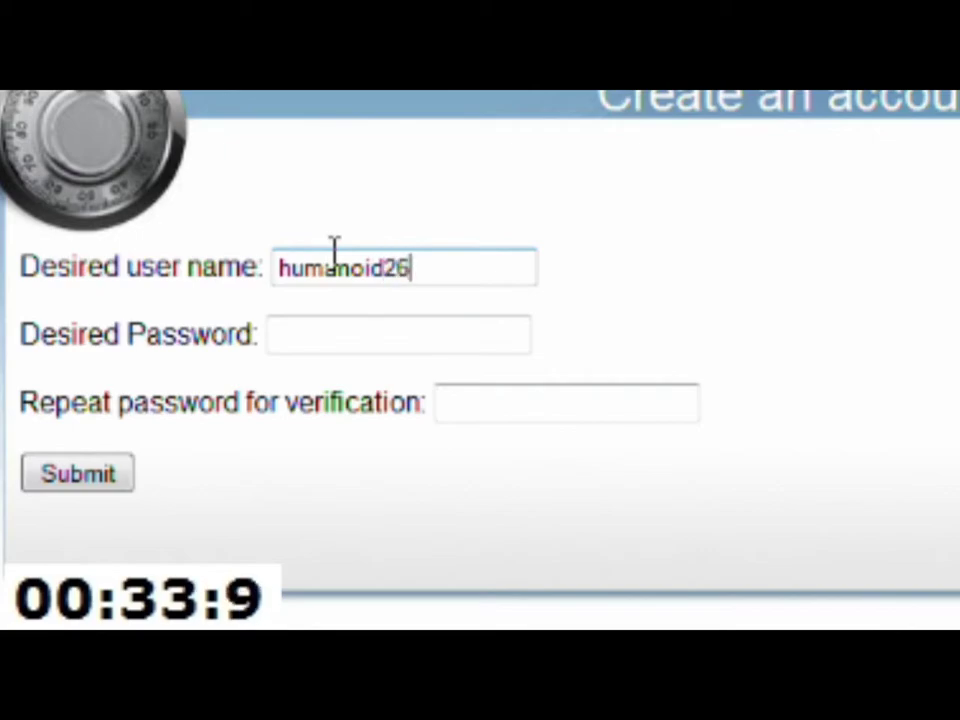
key(Tab)
text(********)
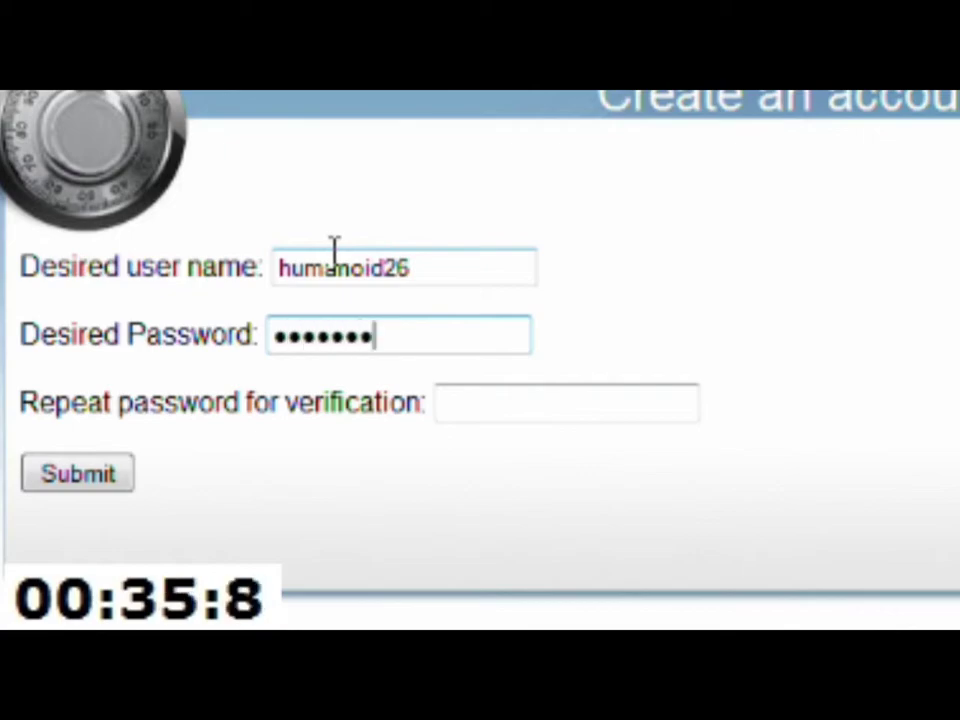
text(****)
key(Tab)
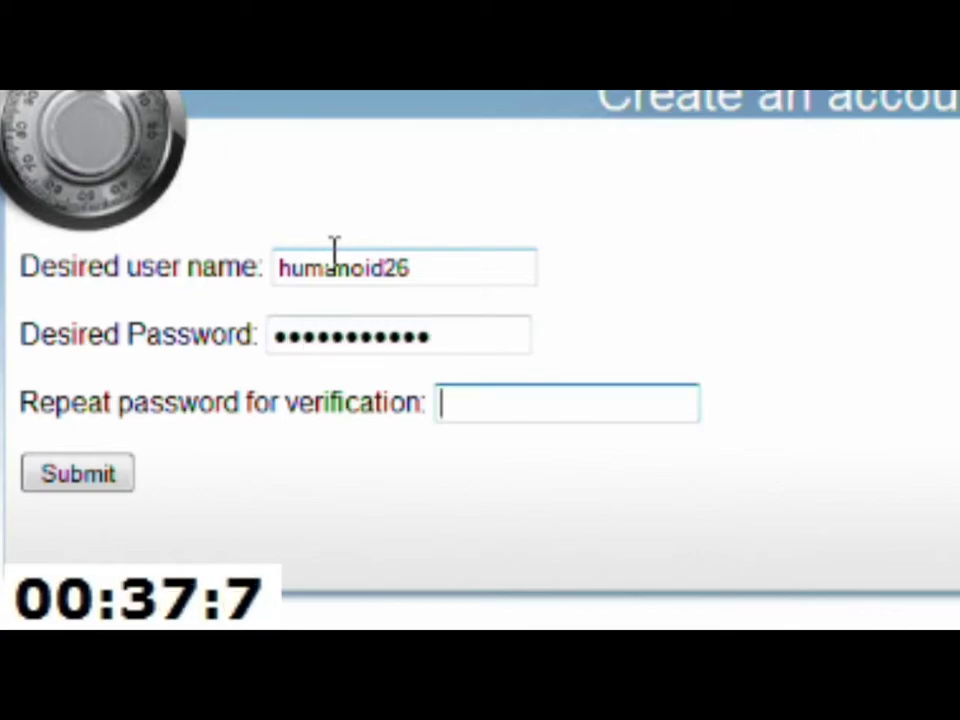
text(************)
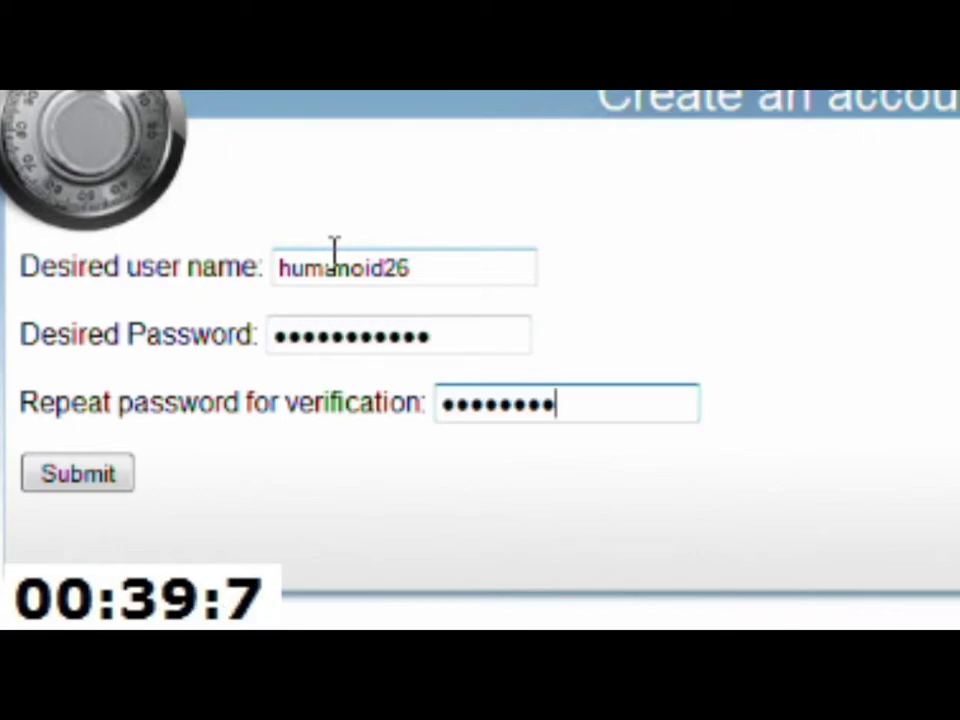
click(100, 475)
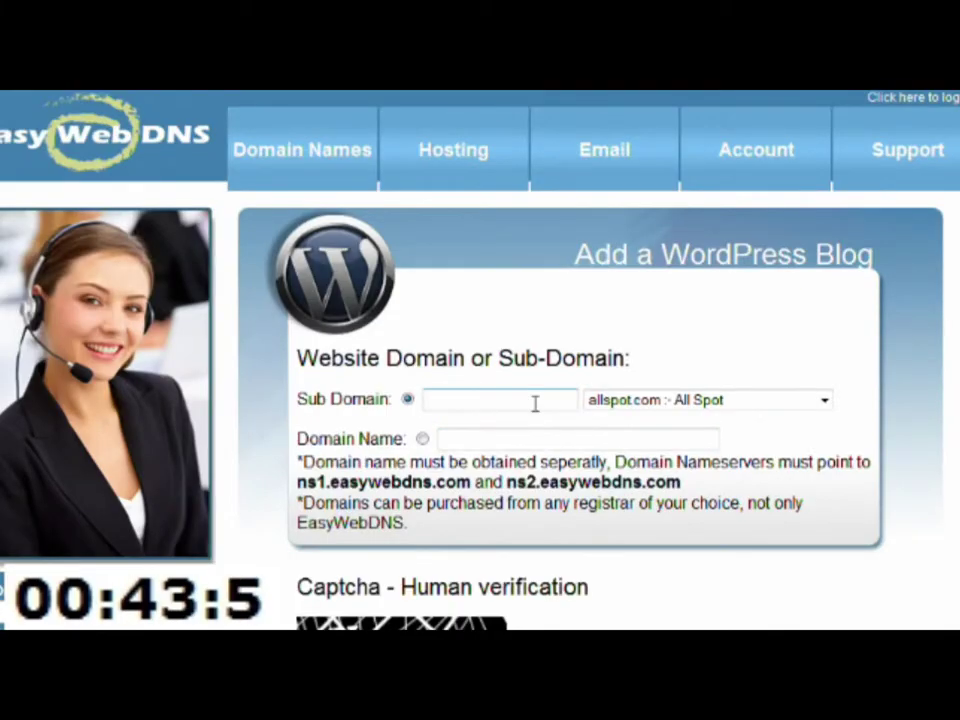
Step: Enter the subdomain 'humanoid' and choose sitediary.net as its parent domain
click(508, 285)
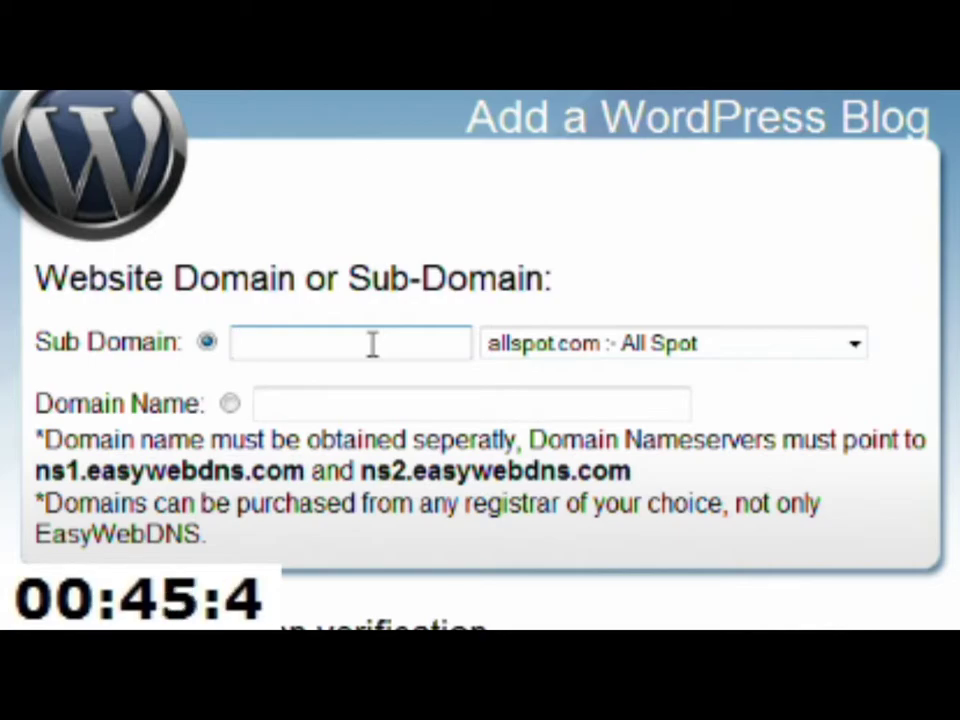
text(humanoid)
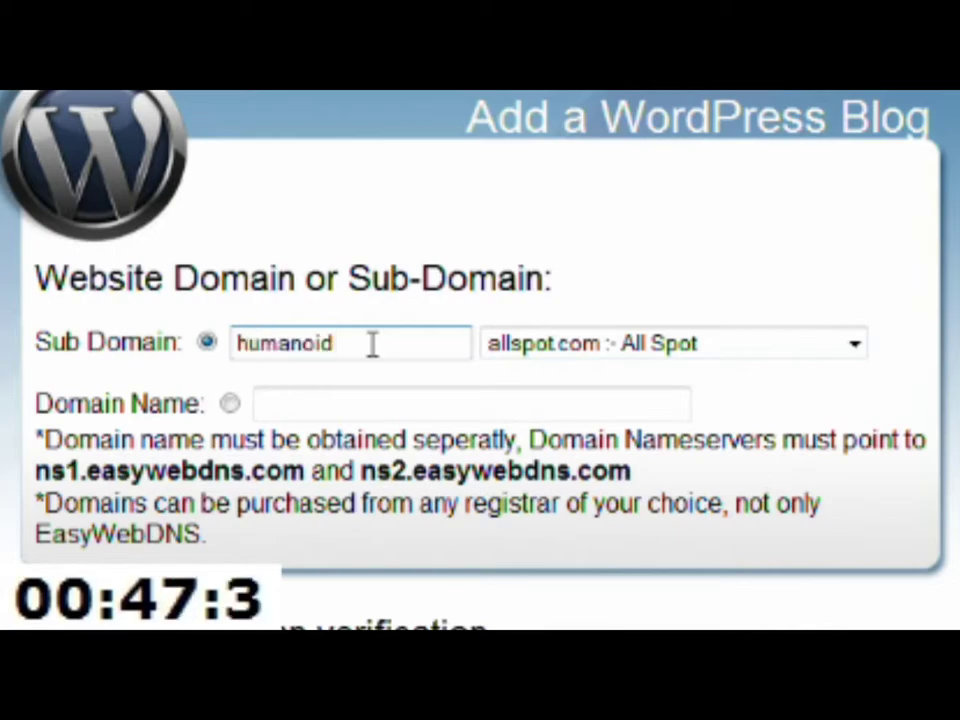
text(26)
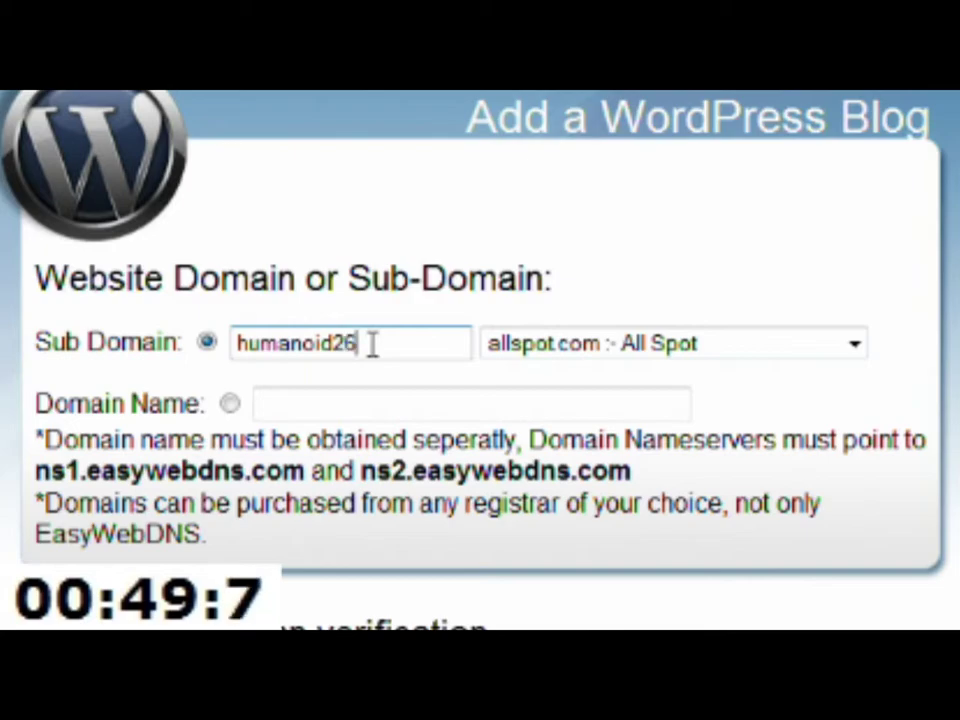
key(Tab)
key(shift+Tab)
click(372, 343)
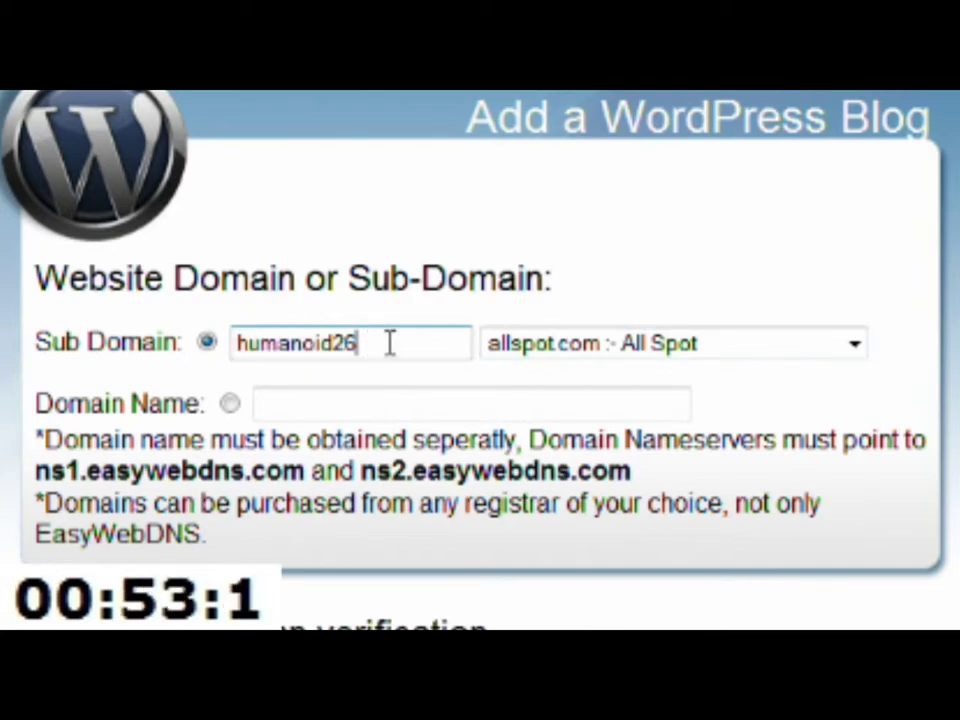
click(815, 352)
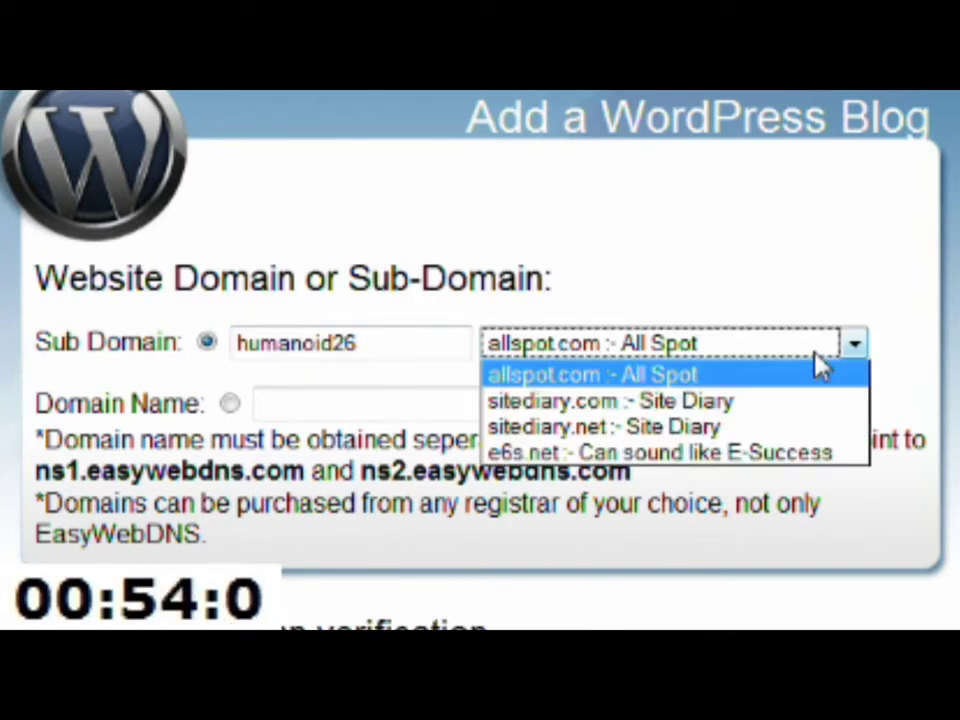
click(767, 429)
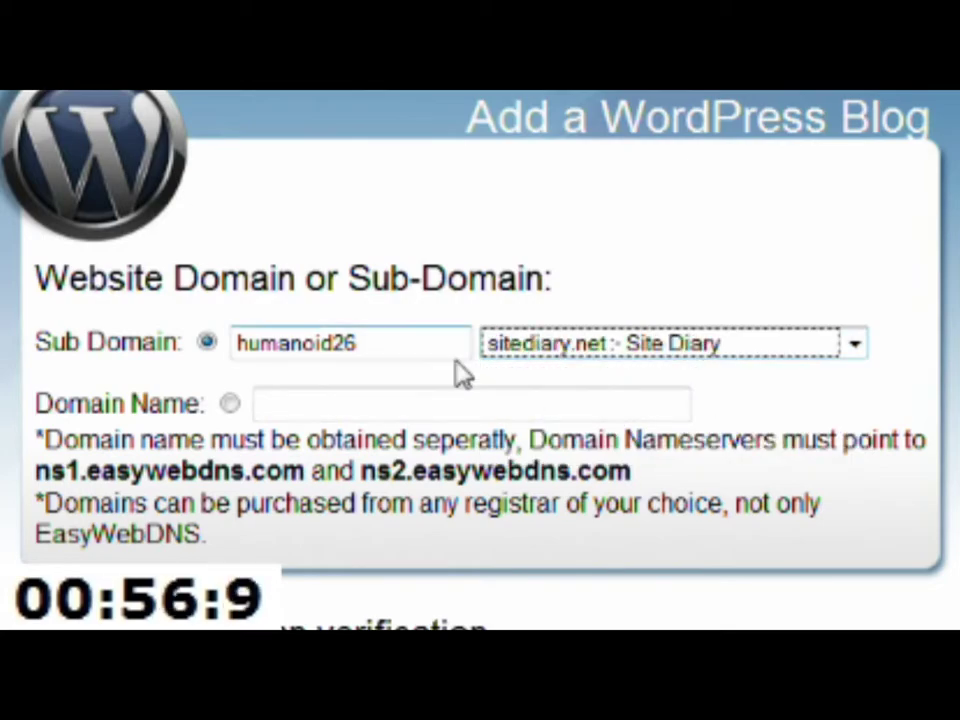
click(424, 336)
key(BackSpace)
key(BackSpace)
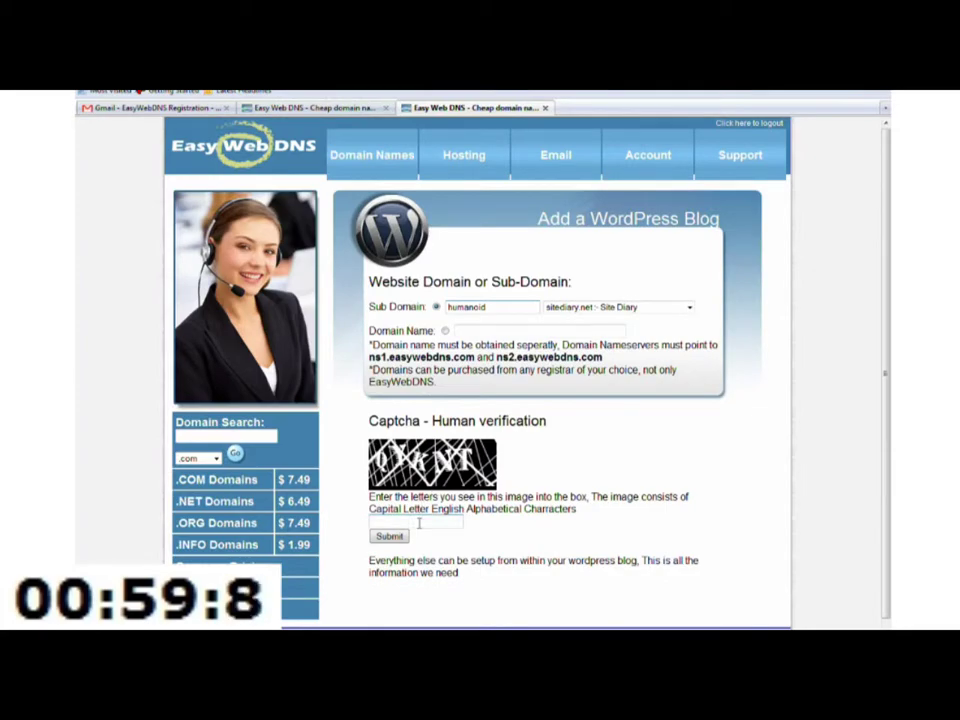
Step: Submit the blog request with captcha 'qyknt' and open the new humanoid.sitediary.net blog
click(419, 523)
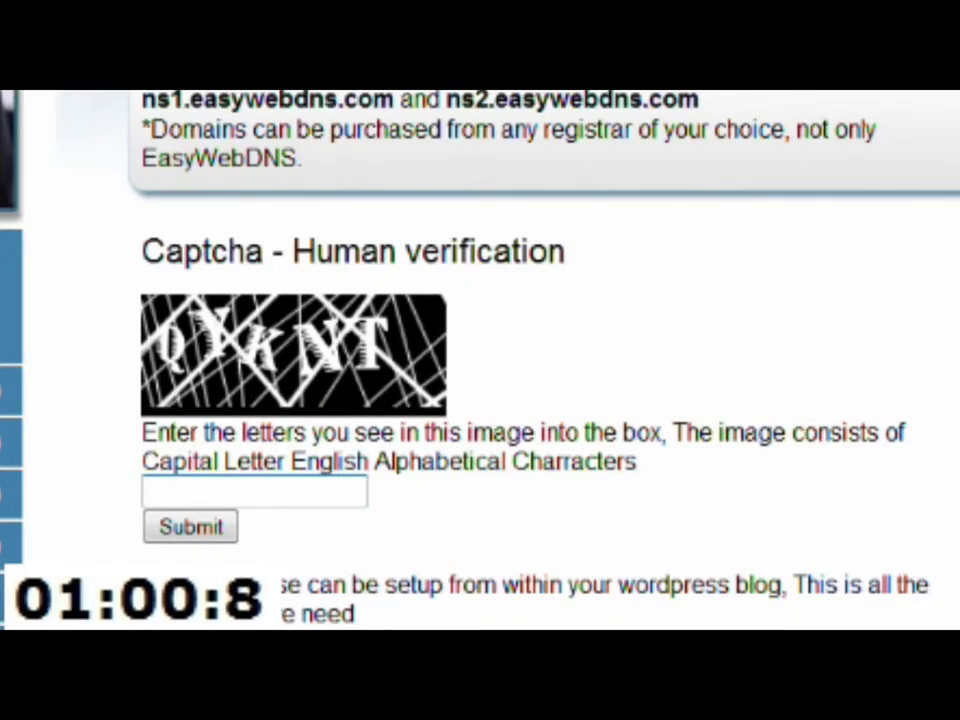
text(qyknt)
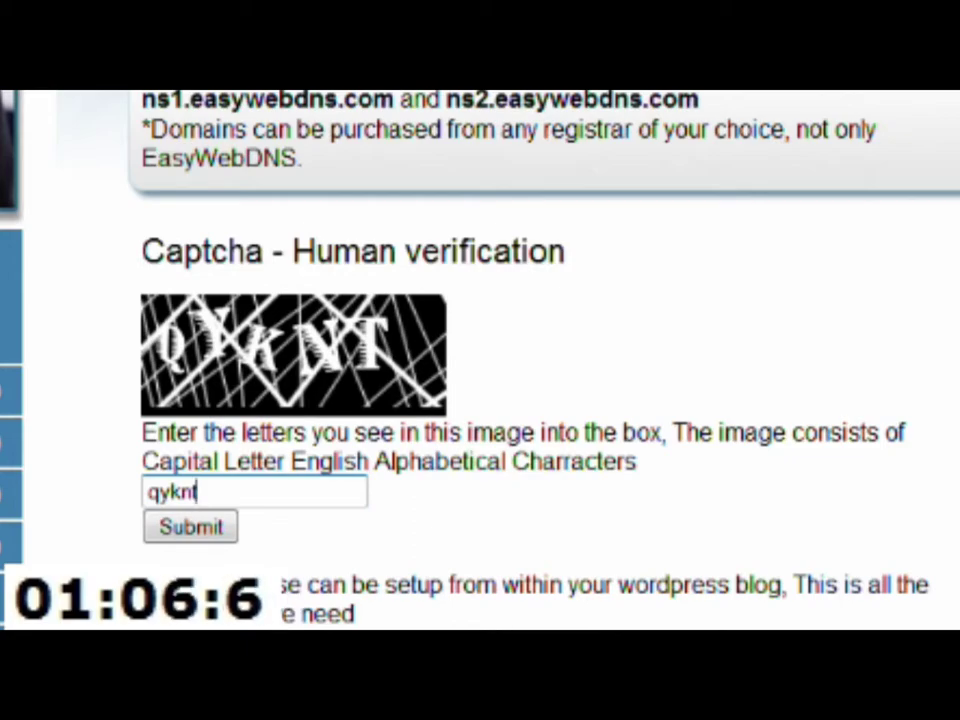
click(212, 542)
click(457, 372)
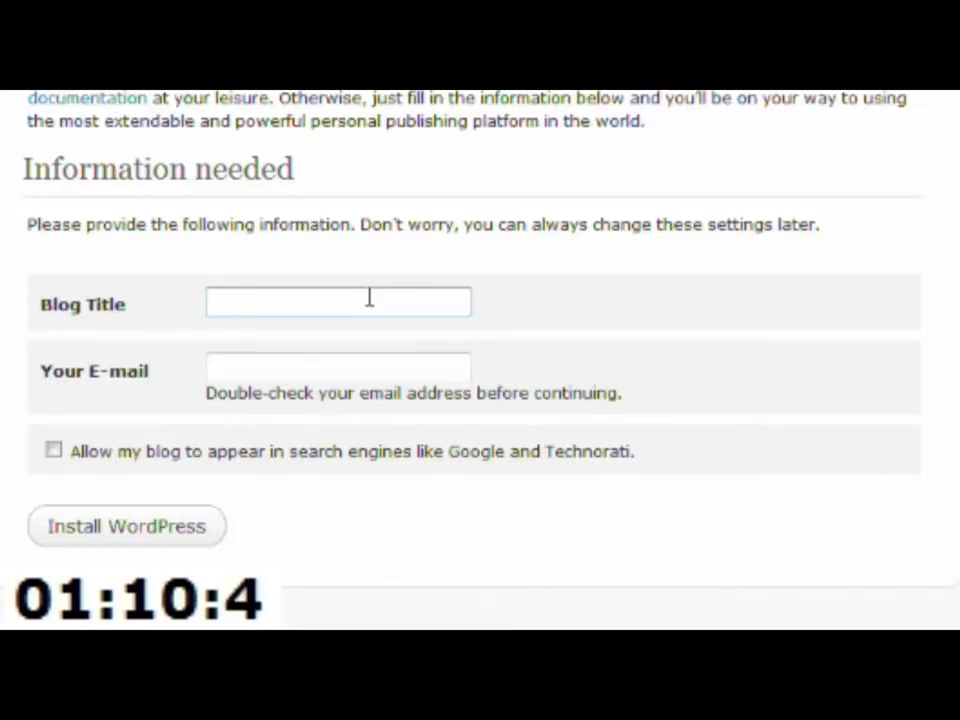
Step: Install WordPress with blog title 'Humanoid Trial 26', the admin e-mail, and search engine visibility allowed
click(369, 298)
text(Humanoid )
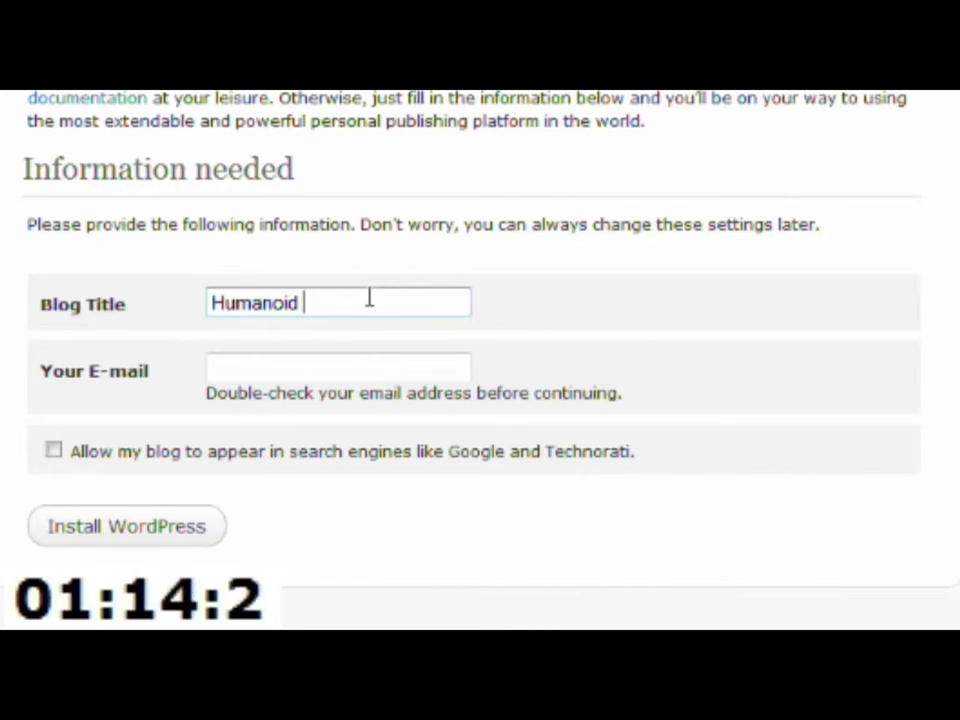
text(Tr)
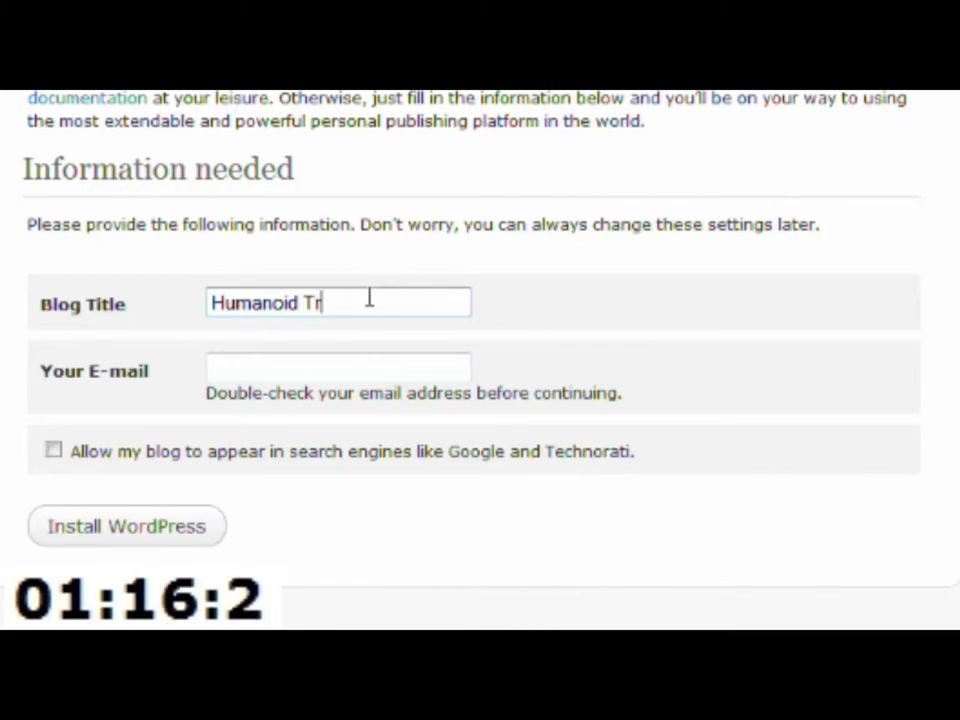
text(ial 26)
key(Tab)
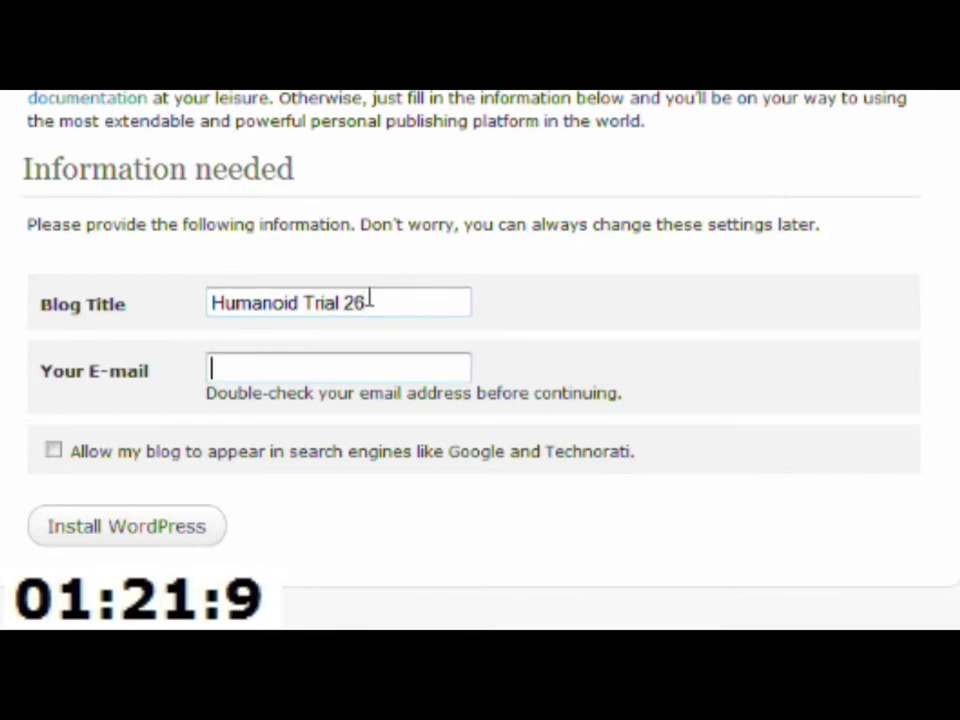
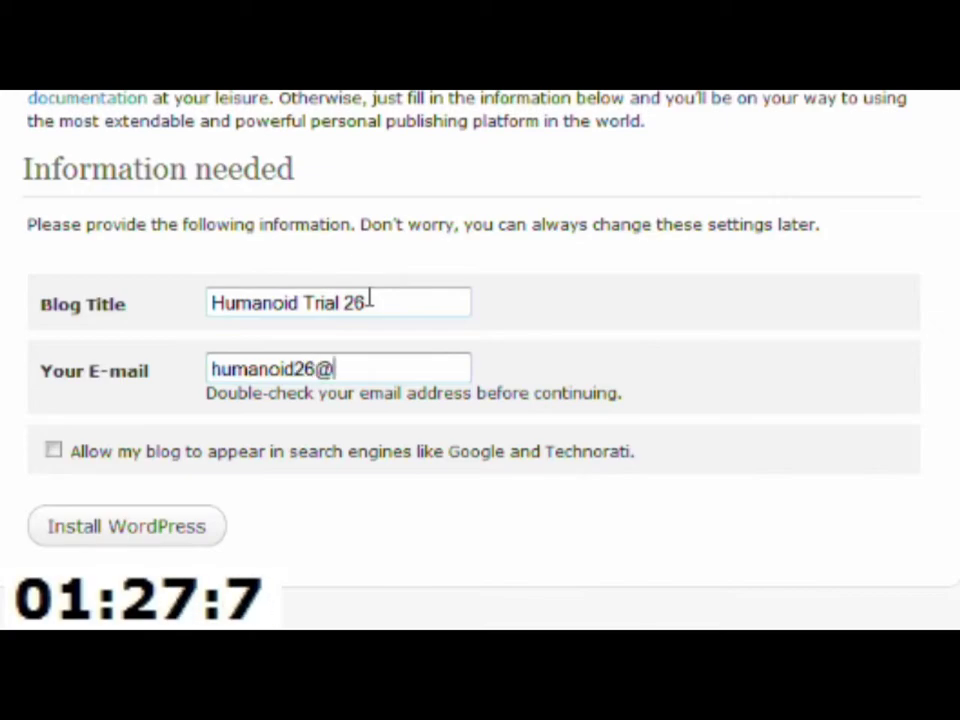
key(Tab)
key(space)
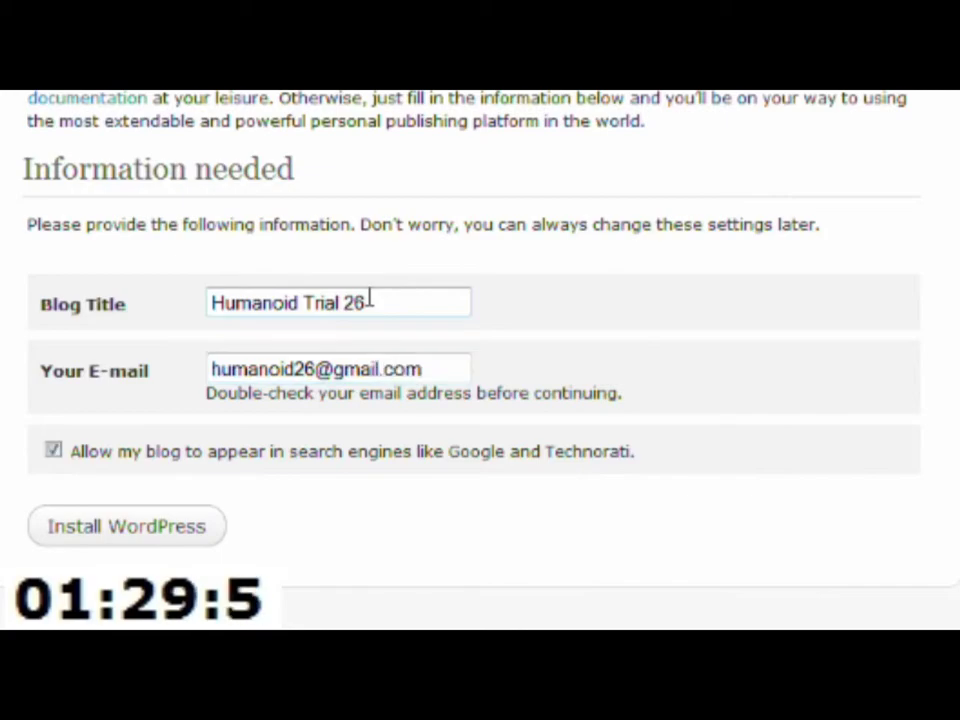
key(Tab)
key(Return)
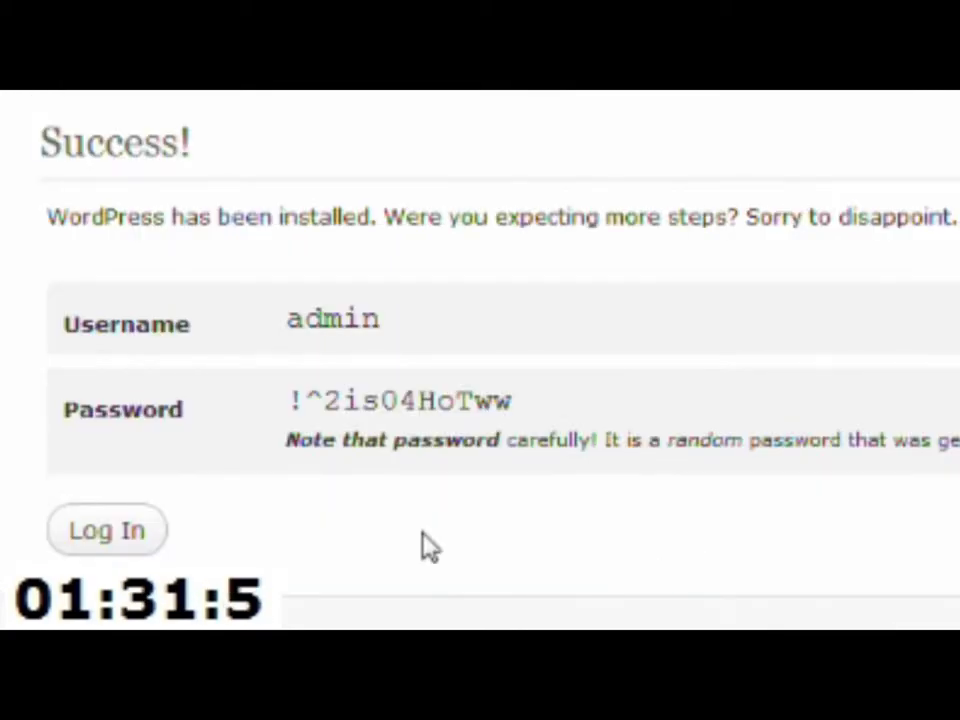
Step: Copy the generated admin password from the installation success page
triple_click(381, 399)
right_click(414, 431)
click(420, 432)
Step: Log in as 'admin' with the pasted password and Remember Me ticked
click(118, 530)
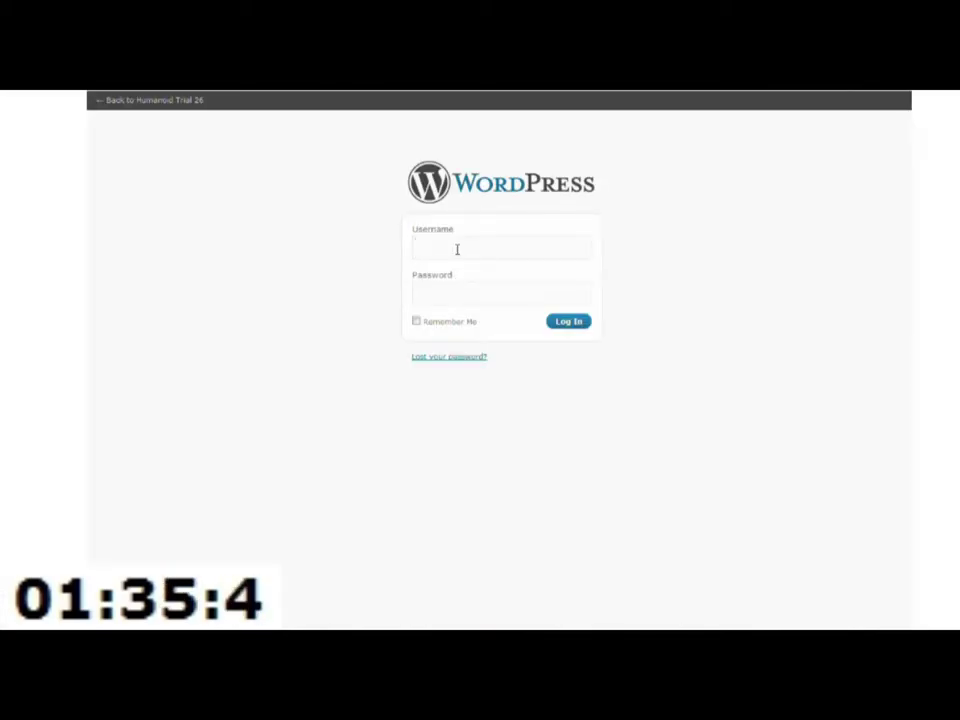
text(admin)
key(Tab)
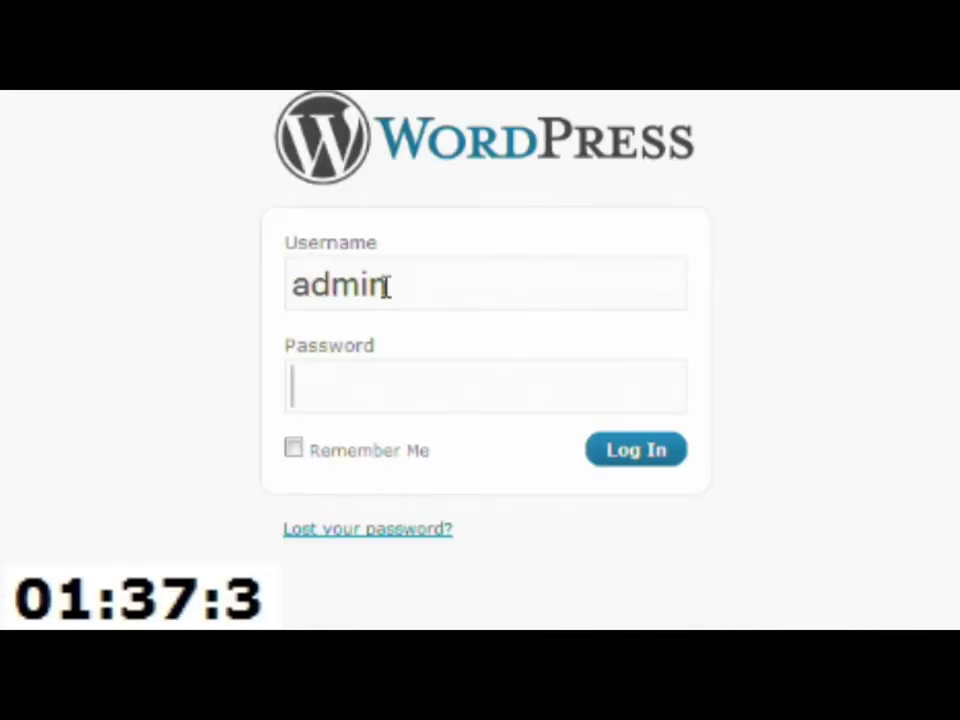
key(ctrl+v)
click(293, 449)
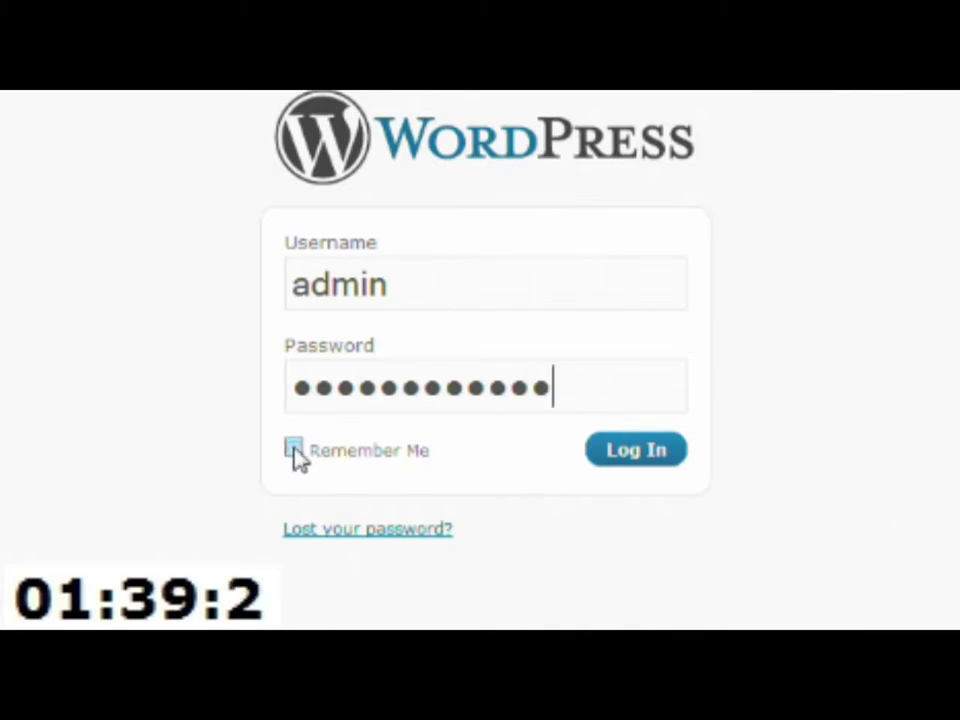
click(650, 451)
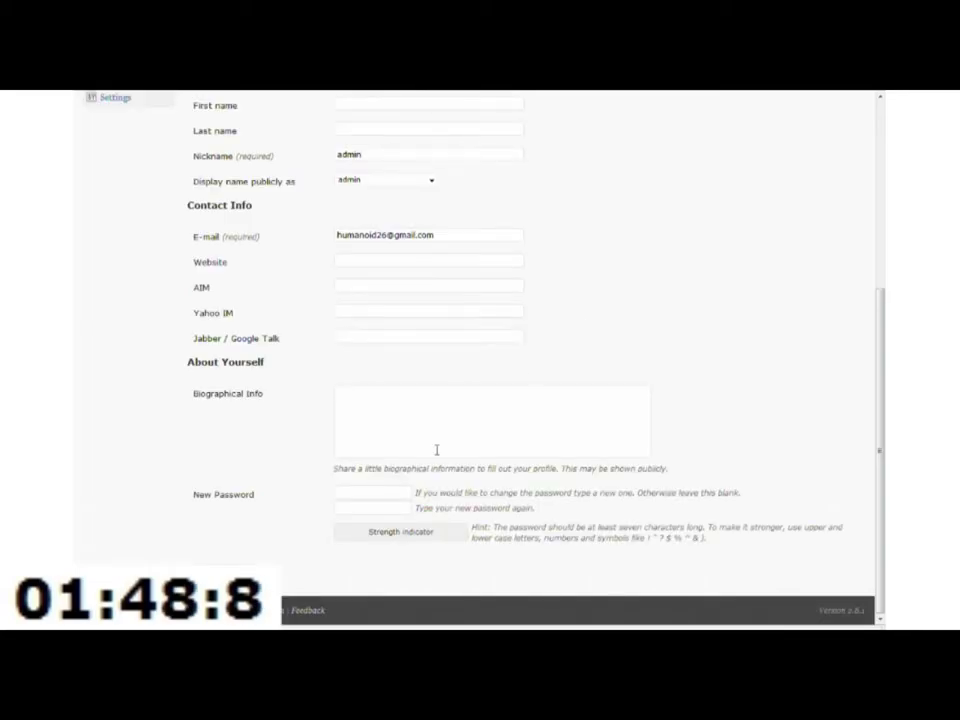
Step: Enter and confirm a new strong admin password, then update the profile
click(390, 491)
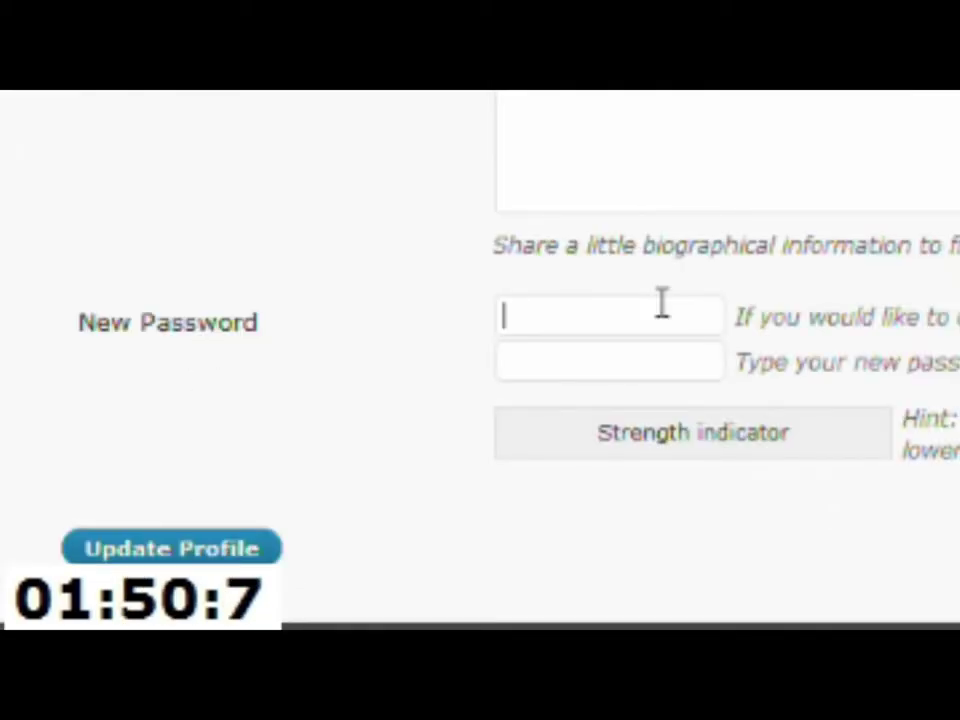
text(•••••••••)
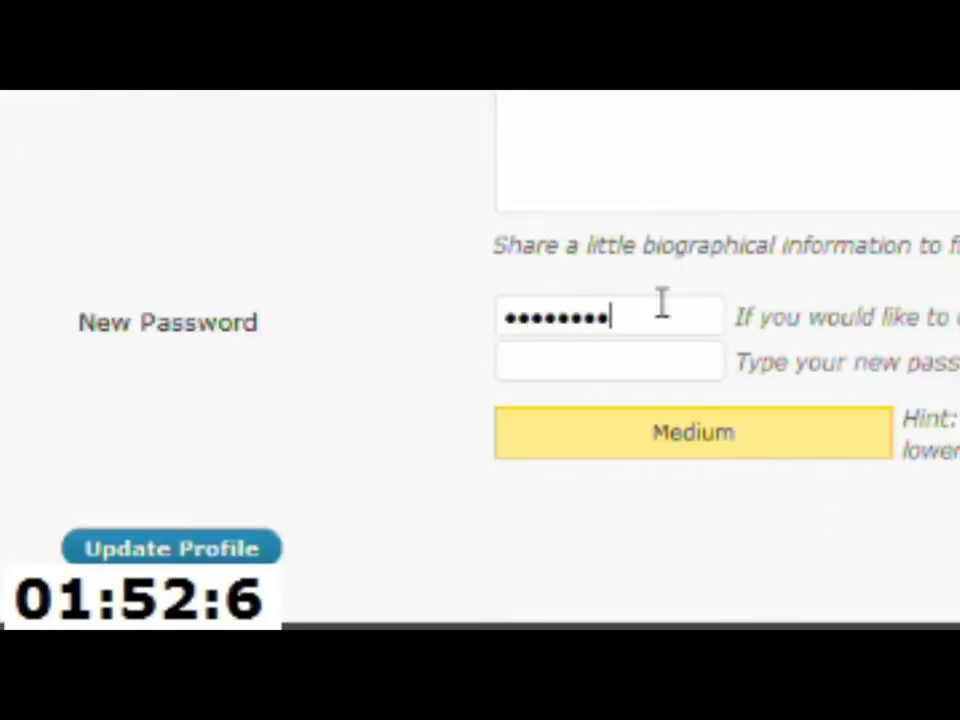
text(•••)
key(Tab)
text(•••••)
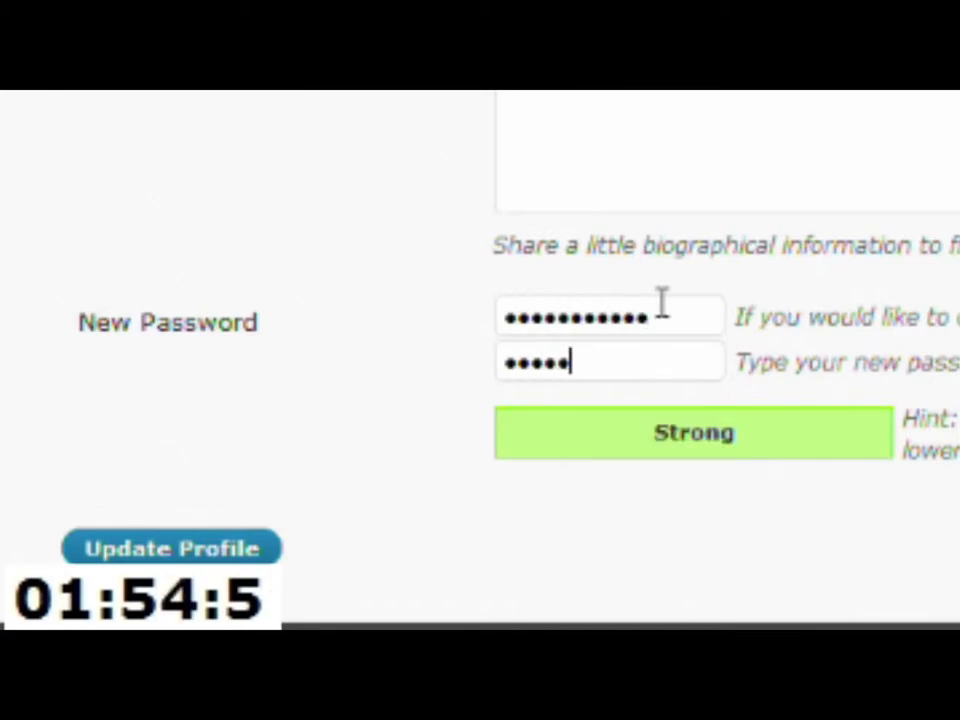
text(•••••••)
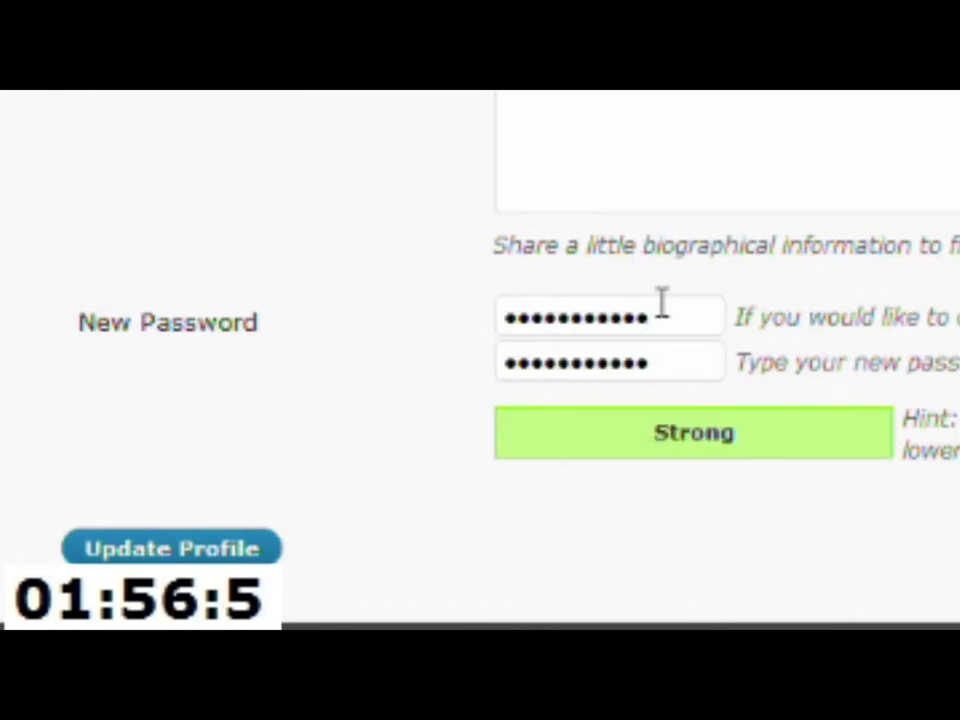
click(171, 549)
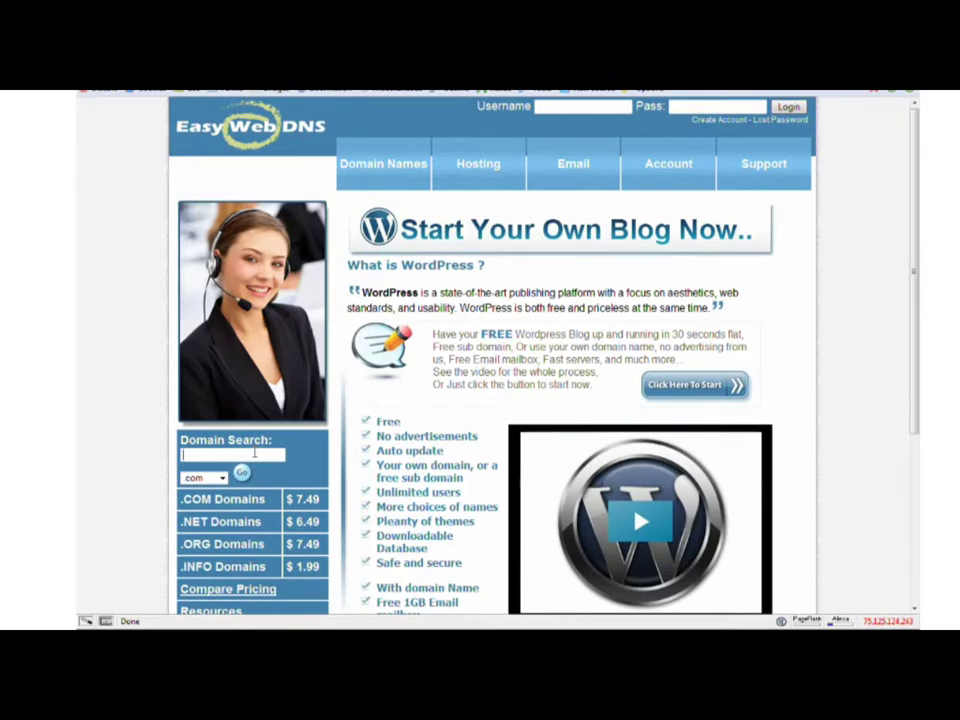
Step: Search for the domain humanoidblog with the .info extension to check availability
text(humano)
text(idblog)
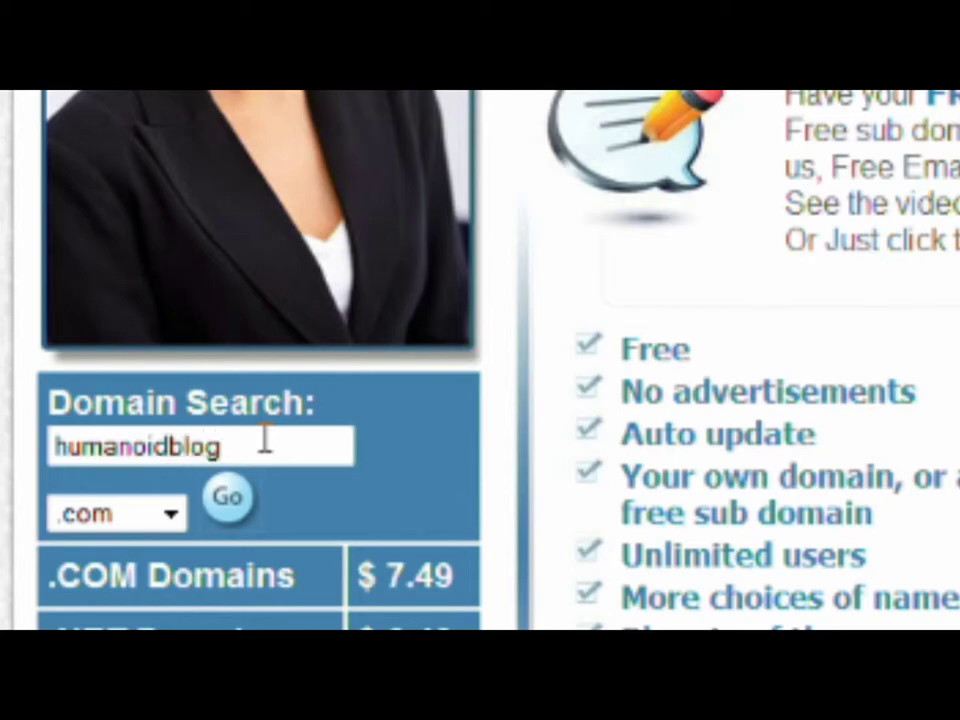
click(174, 514)
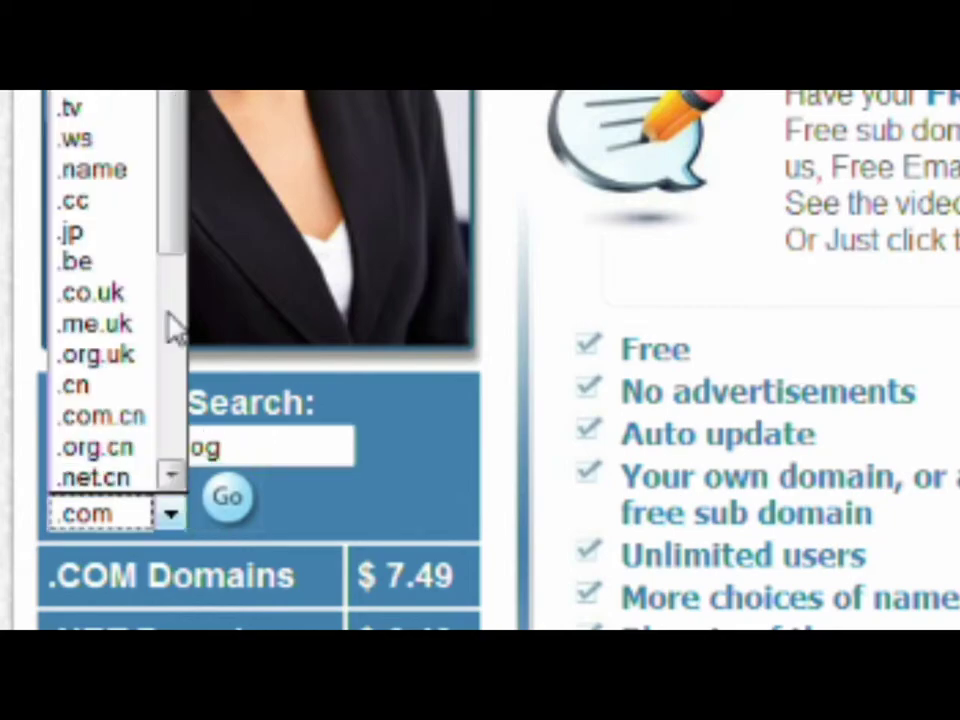
drag(180, 210, 168, 234)
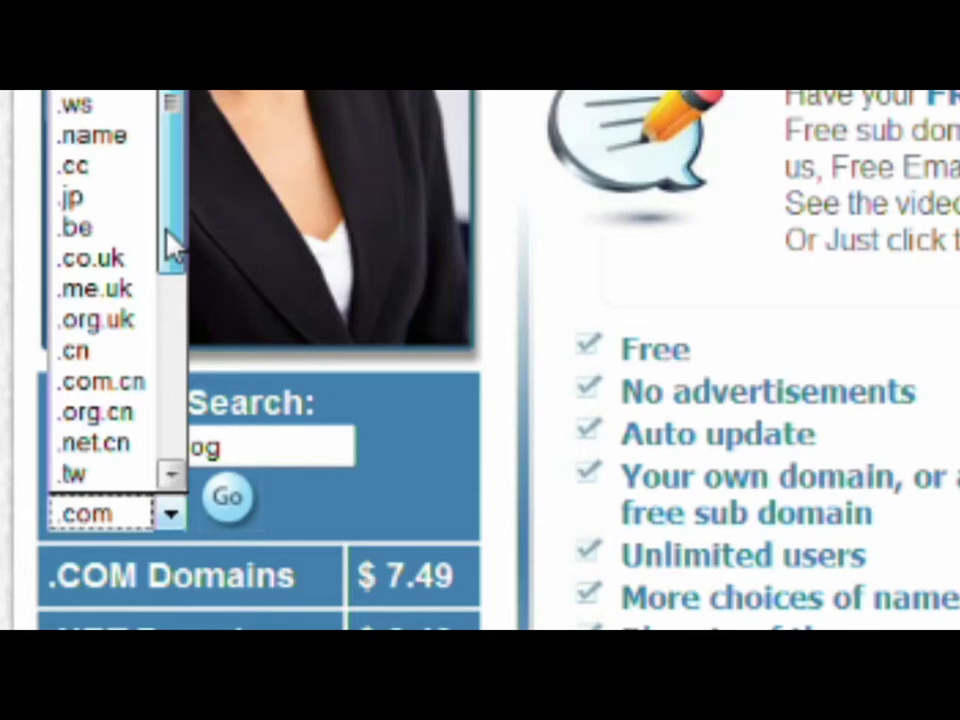
click(85, 74)
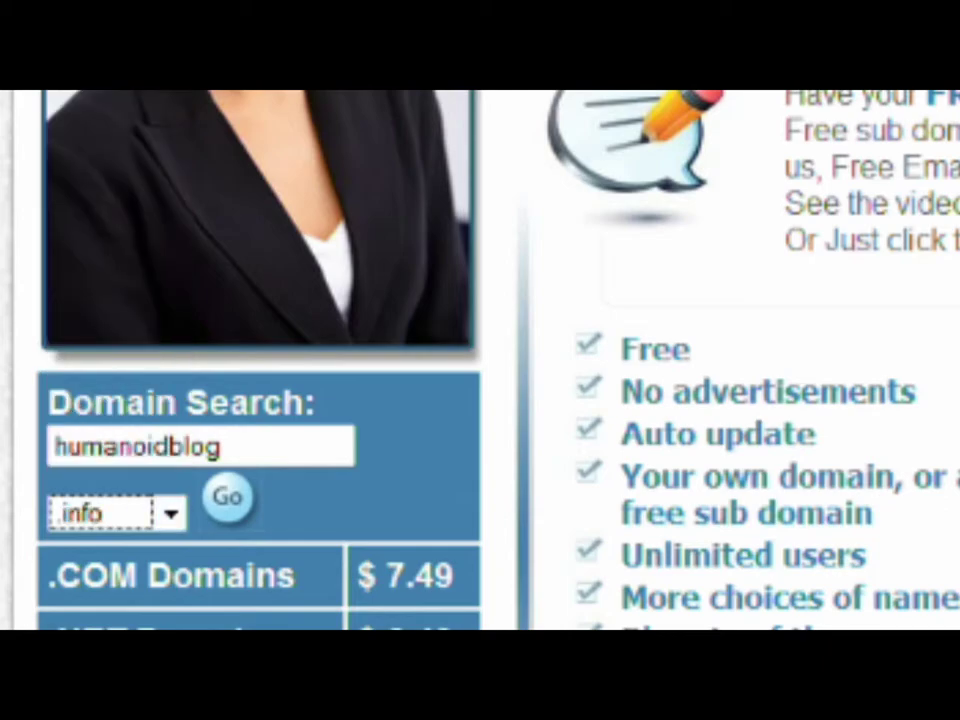
click(232, 502)
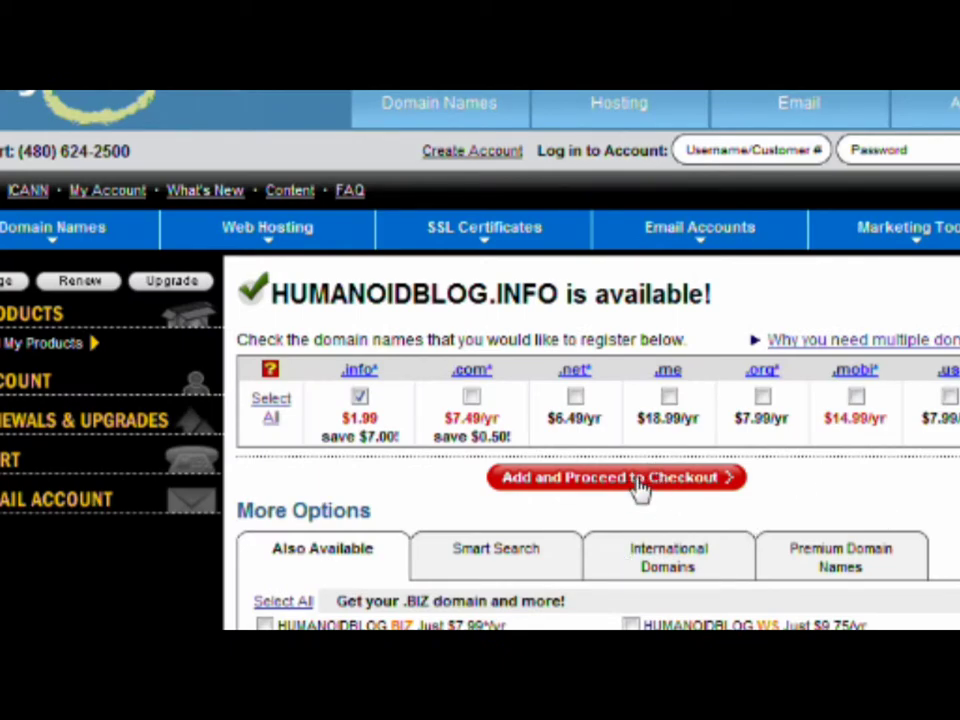
Step: Add humanoidblog.info to the cart, decline the discount and extra services, and continue to checkout
click(630, 478)
click(470, 388)
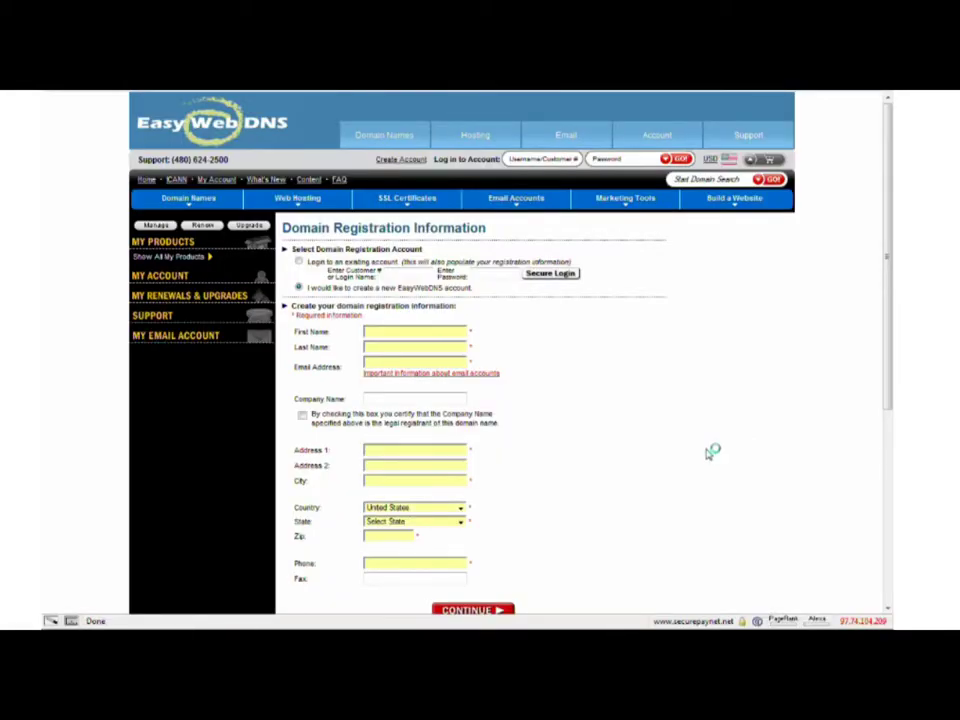
drag(888, 369, 888, 420)
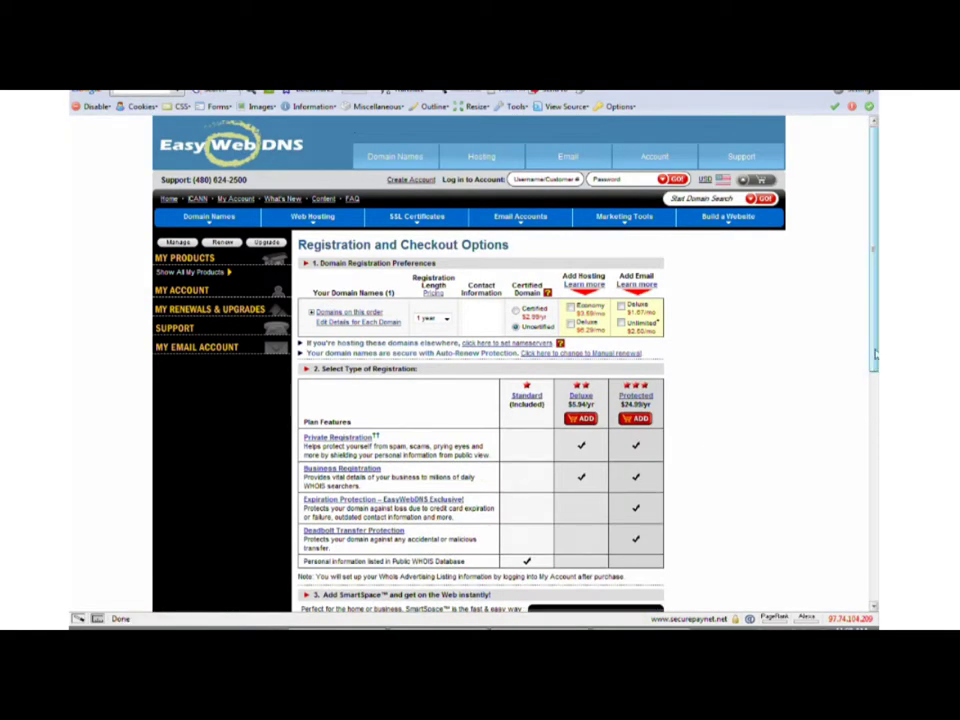
scroll(873, 358, down, 1)
drag(873, 358, 866, 497)
click(374, 493)
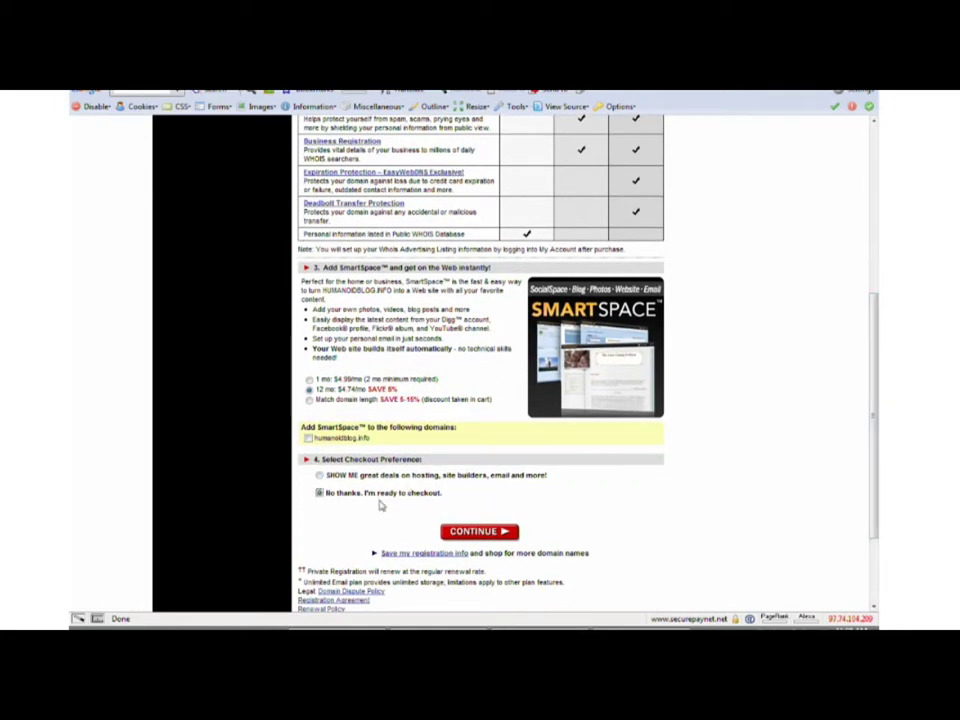
click(479, 531)
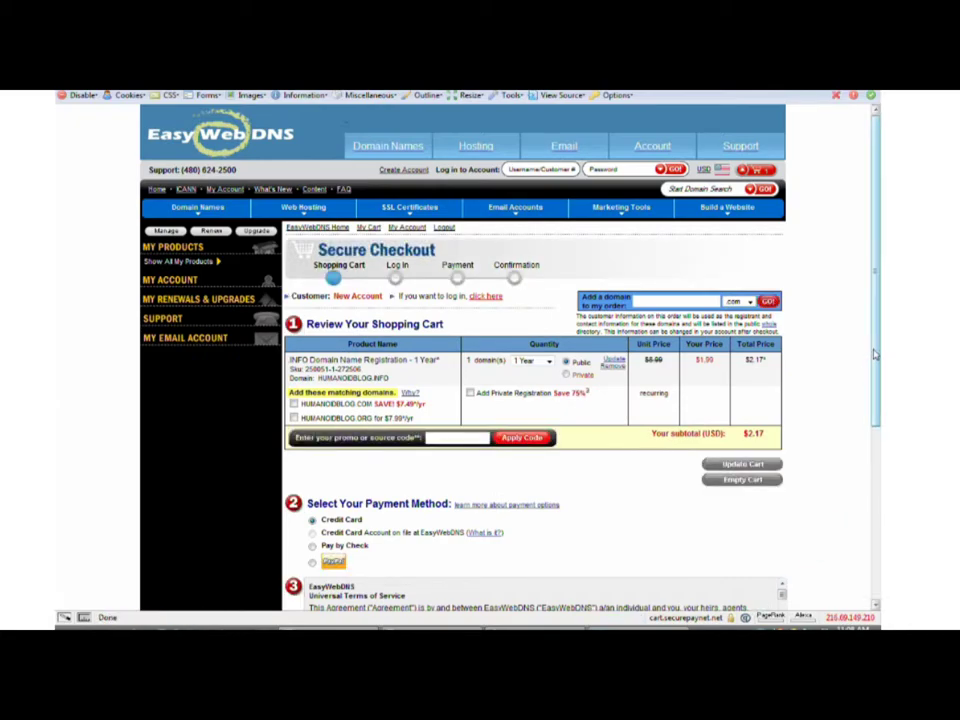
Step: Agree to the Domain Registration Agreement and continue to the payment step
drag(874, 355, 880, 455)
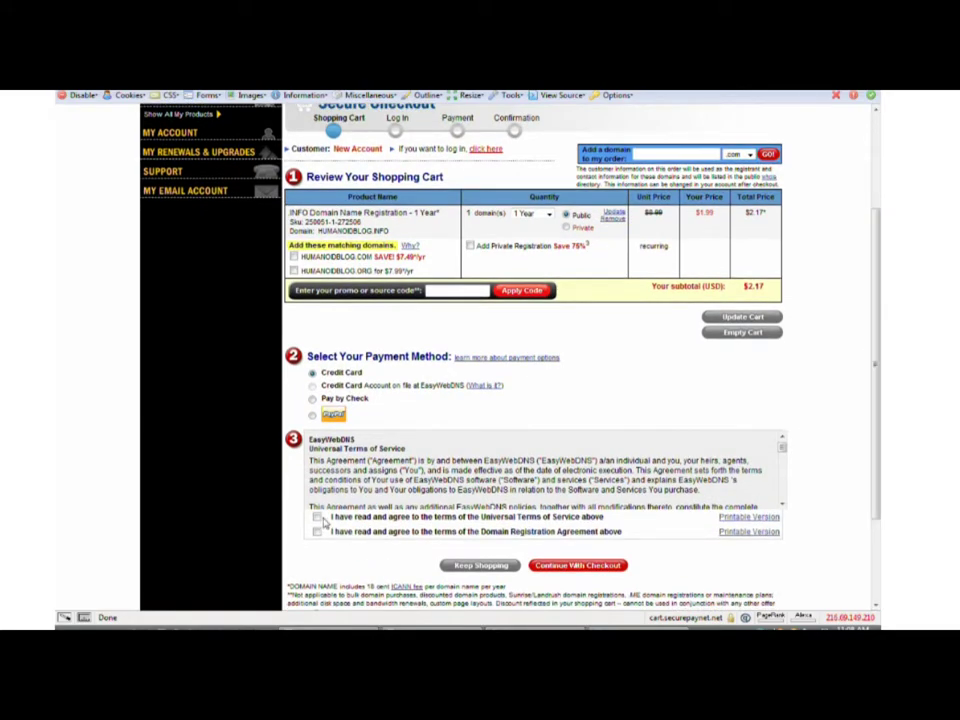
click(317, 532)
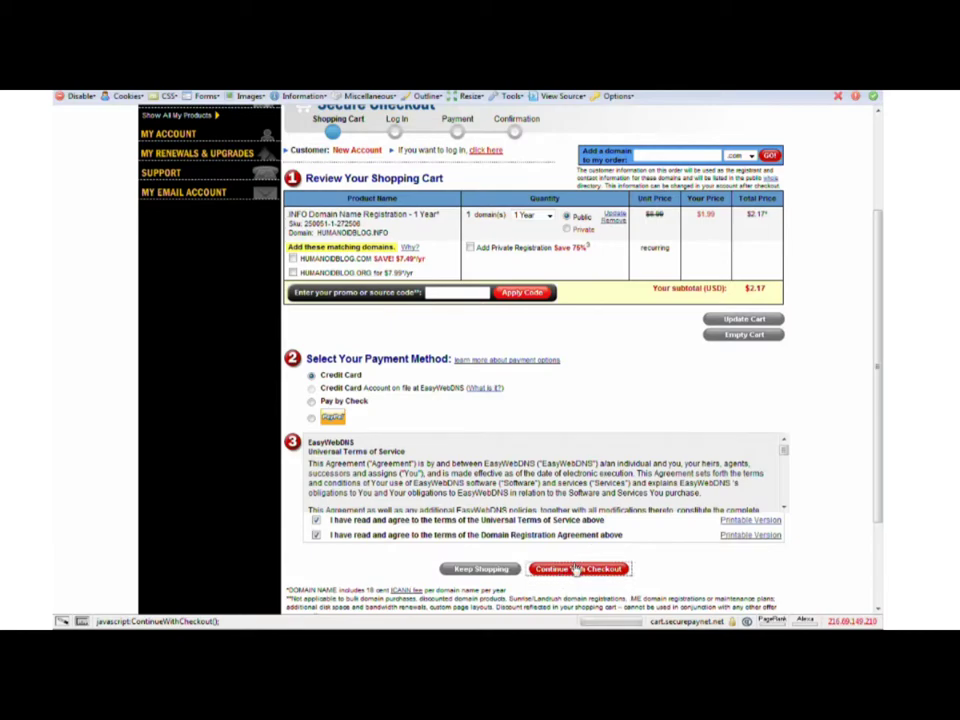
click(570, 568)
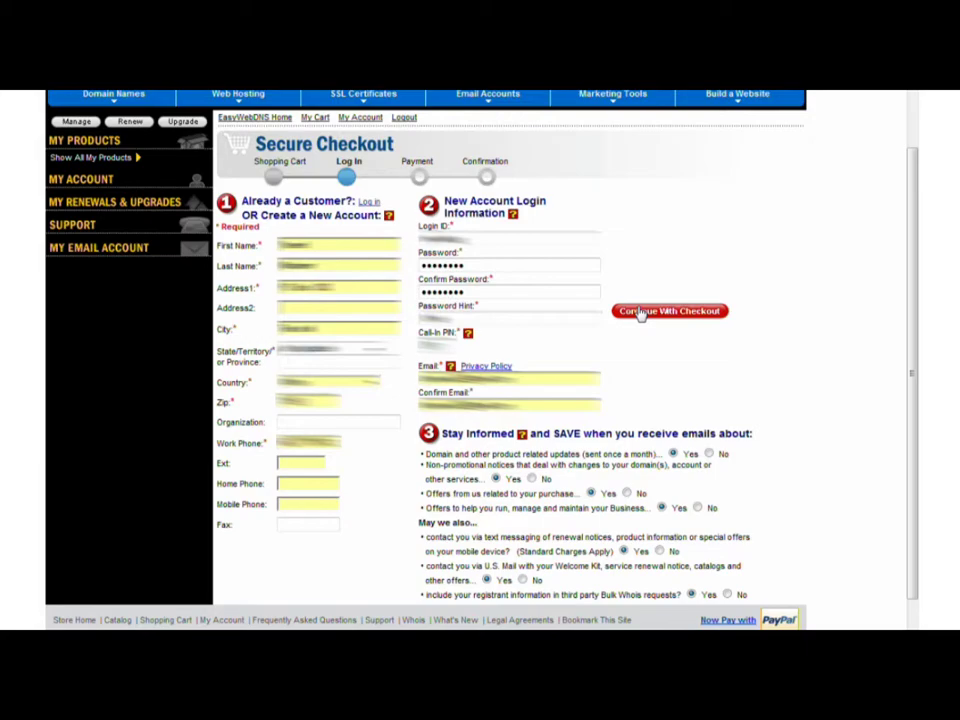
click(640, 312)
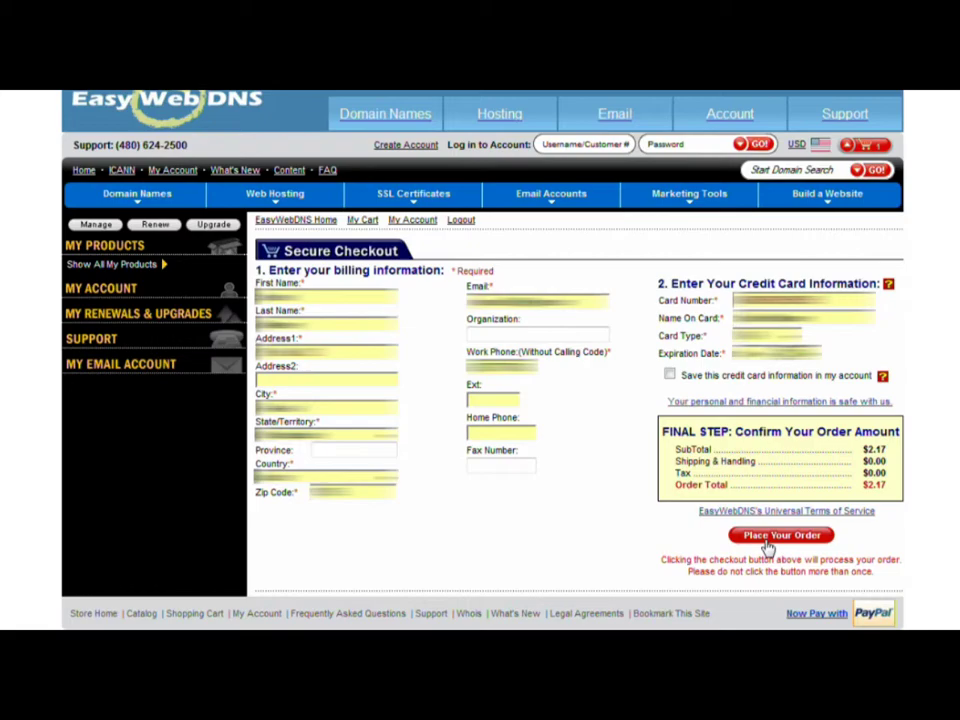
click(767, 541)
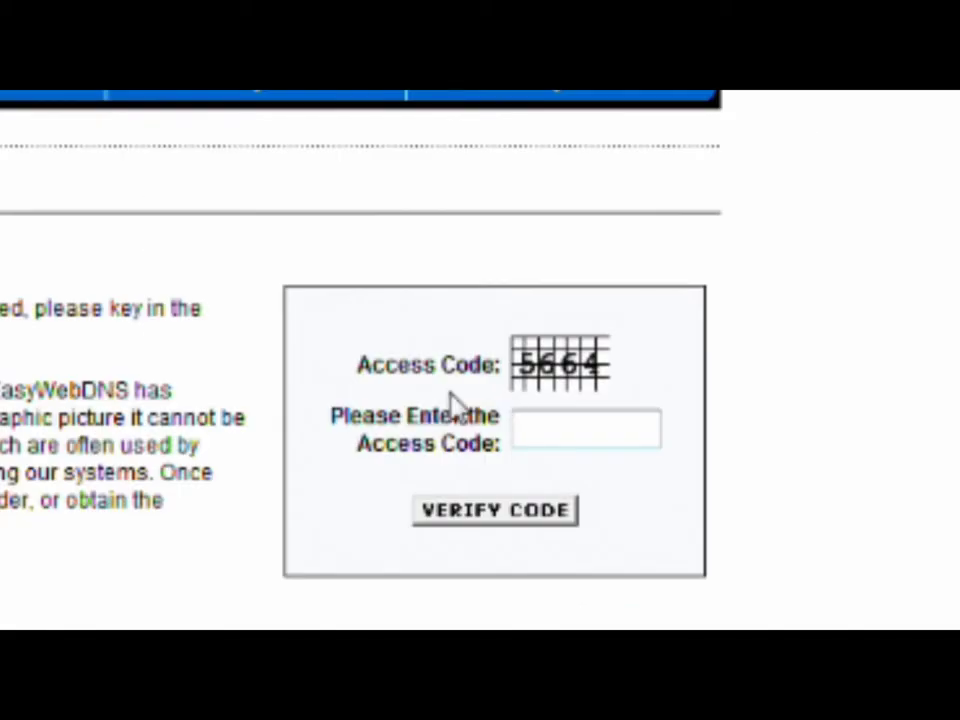
click(425, 515)
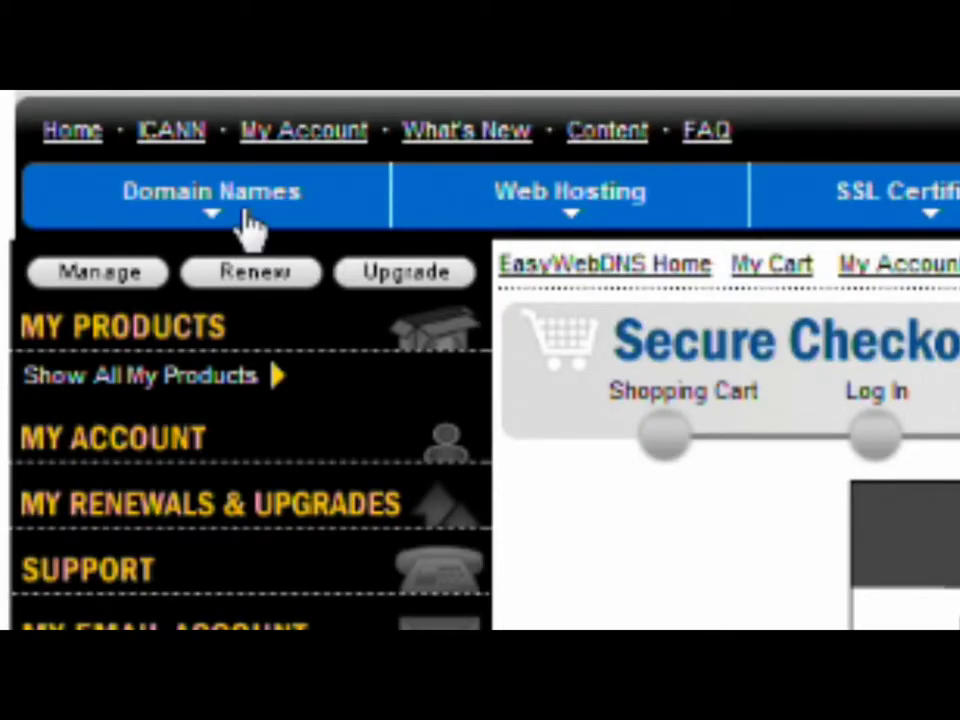
mouse_move(192, 187)
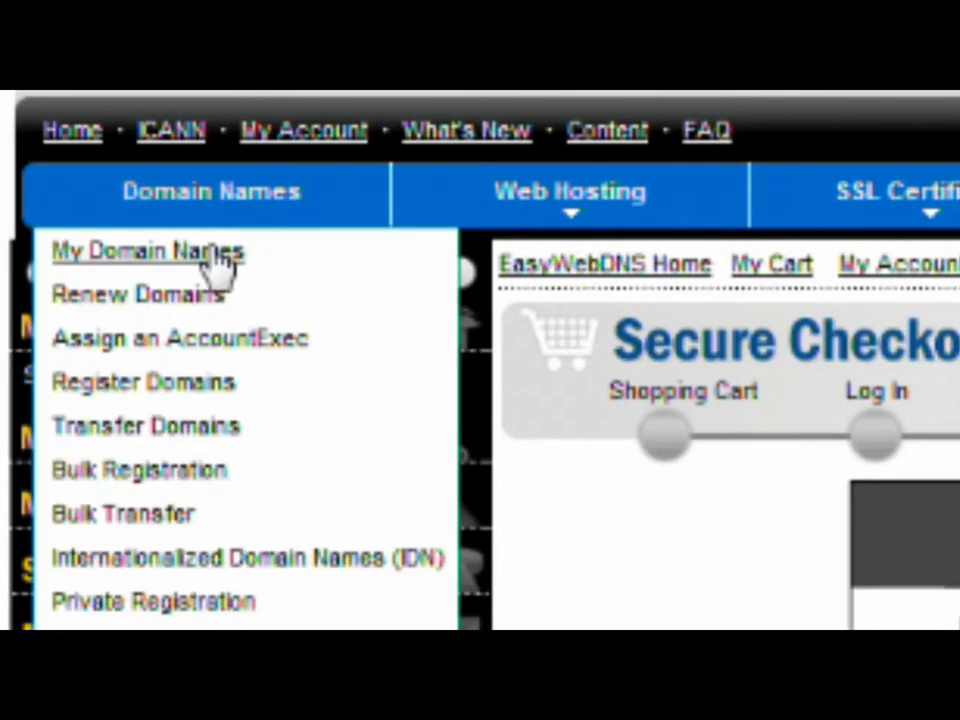
Step: Switch humanoidblog.info to another provider's nameservers, entering ns1.easywebdns.com, and submit the change
click(215, 255)
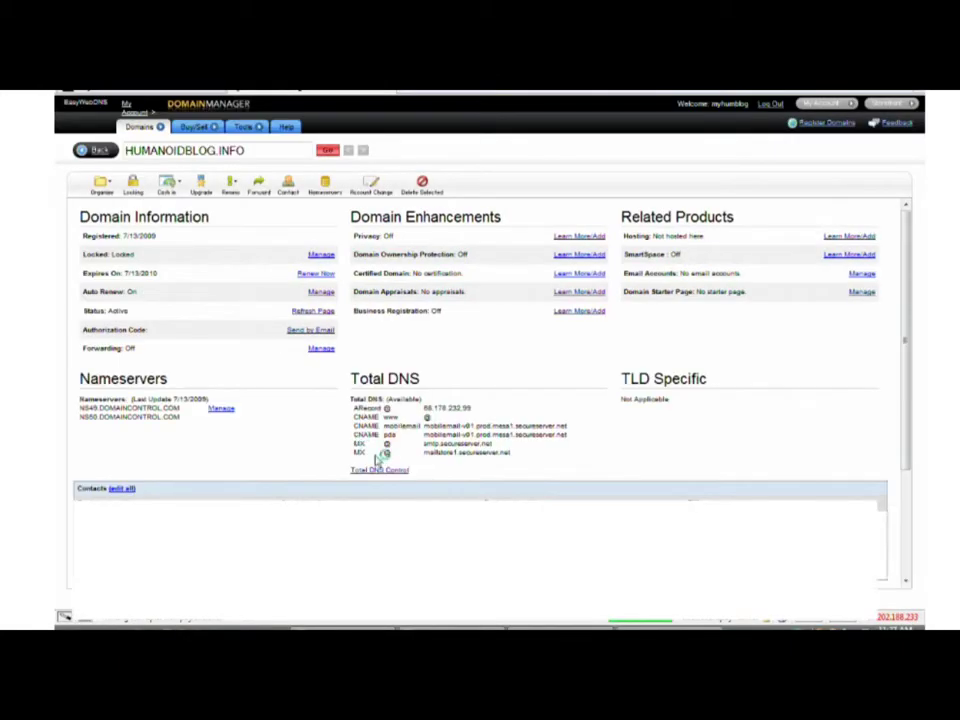
click(222, 409)
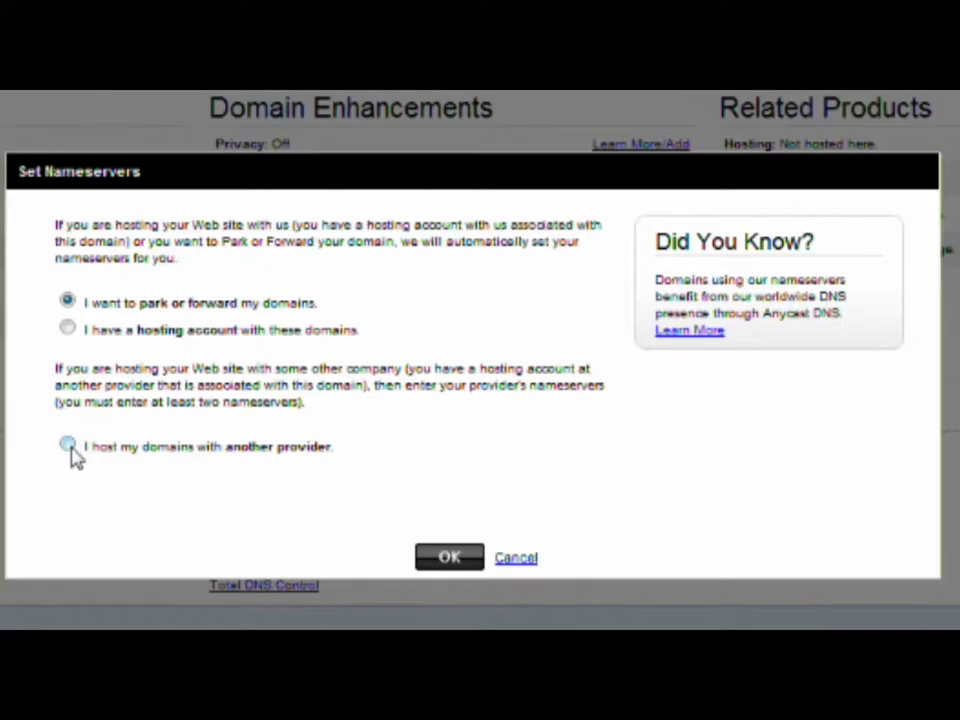
click(298, 412)
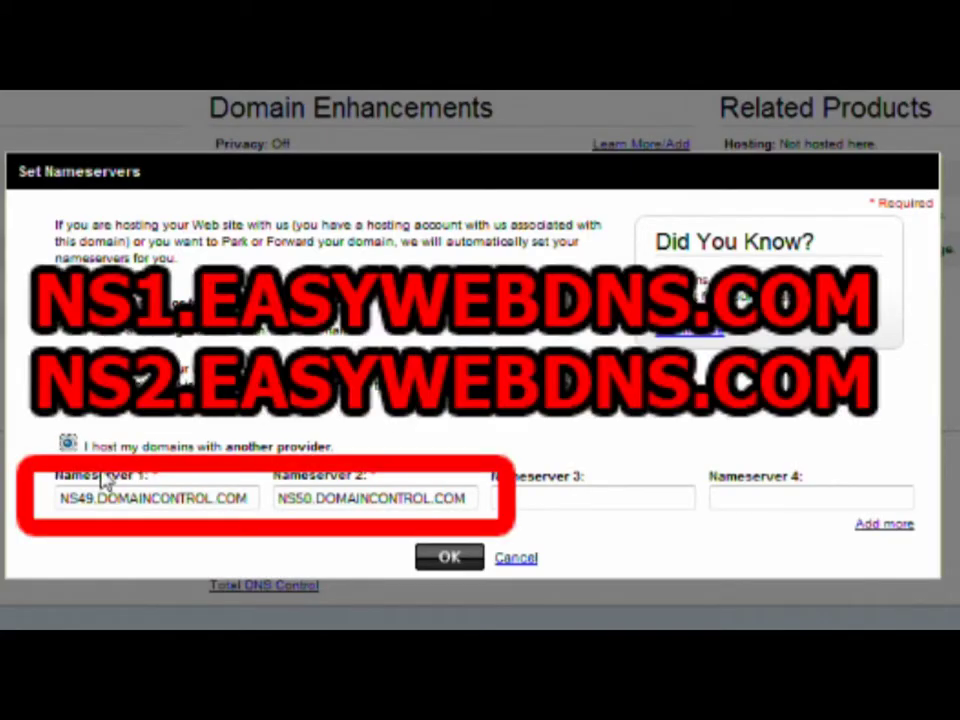
triple_click(323, 442)
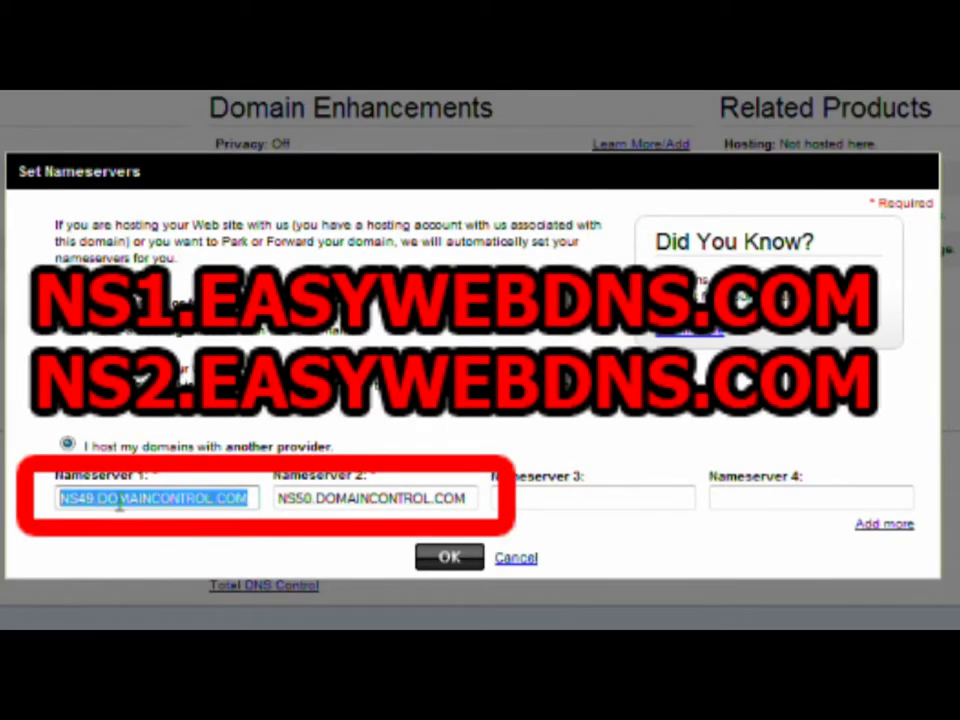
text(ns1.easywebdns.com)
key(Tab)
text(ns1.easywebdns)
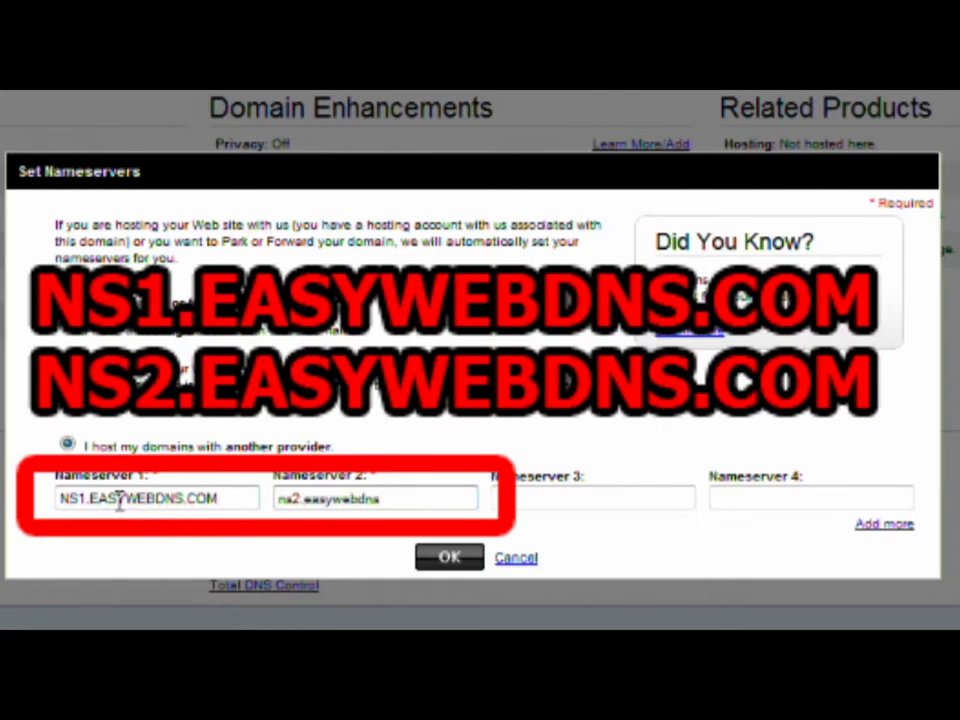
text(.com)
key(Tab)
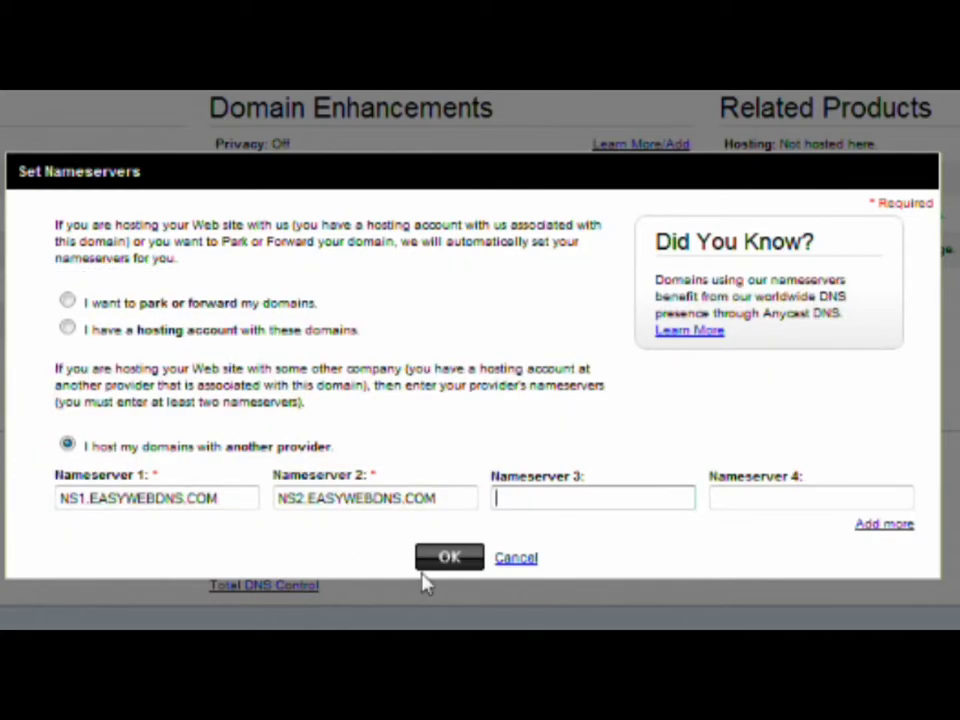
click(439, 568)
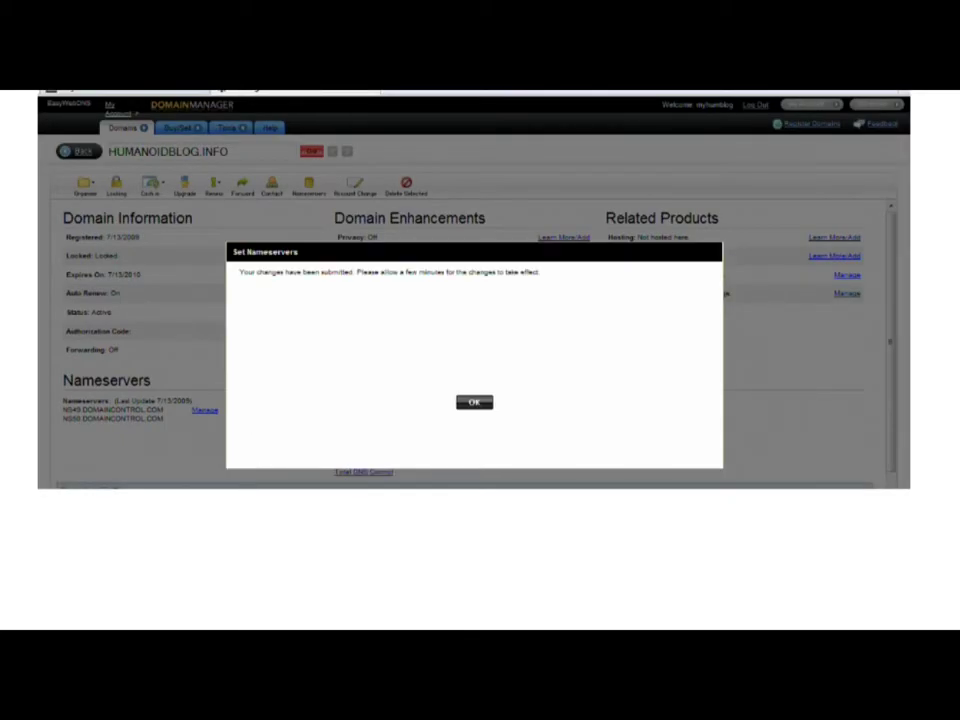
click(474, 402)
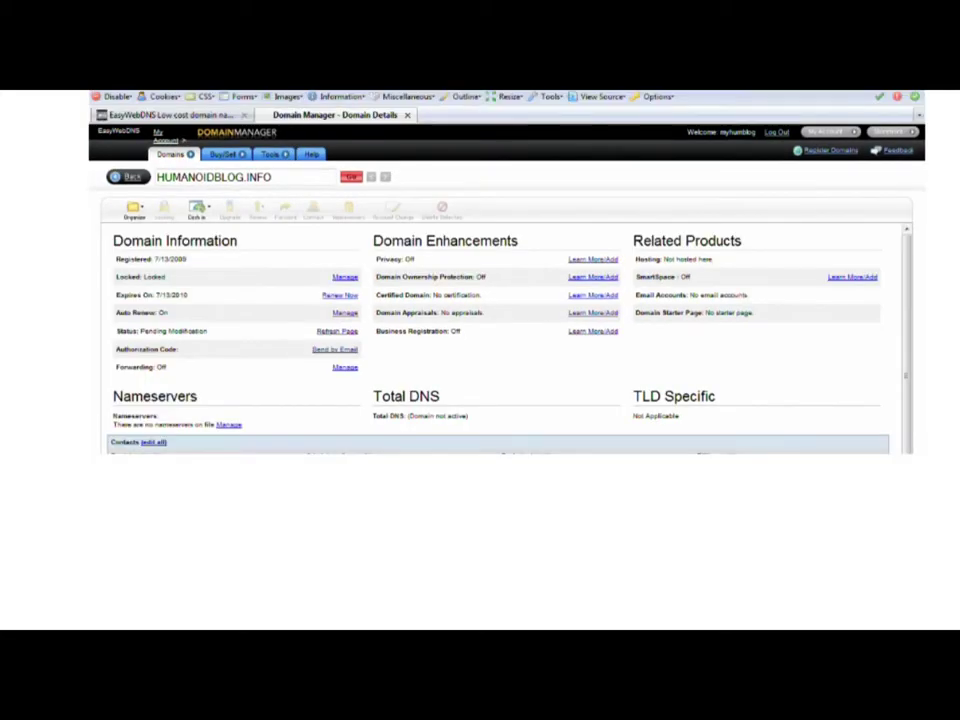
Step: Apply the free email credit to humanoidblog.info and start setting up the new mailbox
click(352, 180)
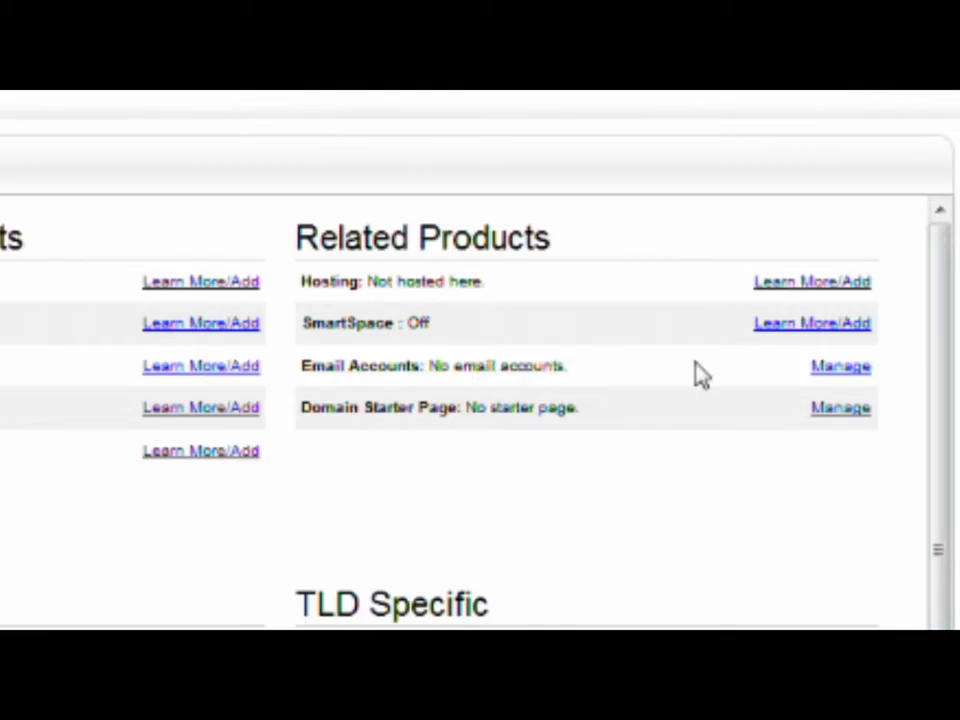
click(838, 368)
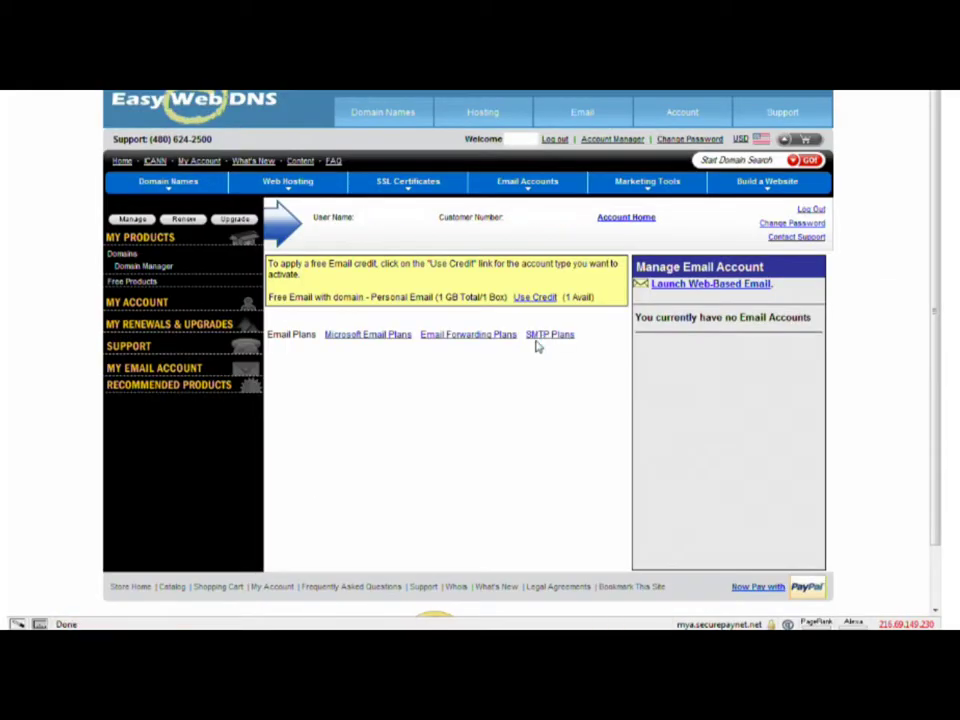
click(538, 298)
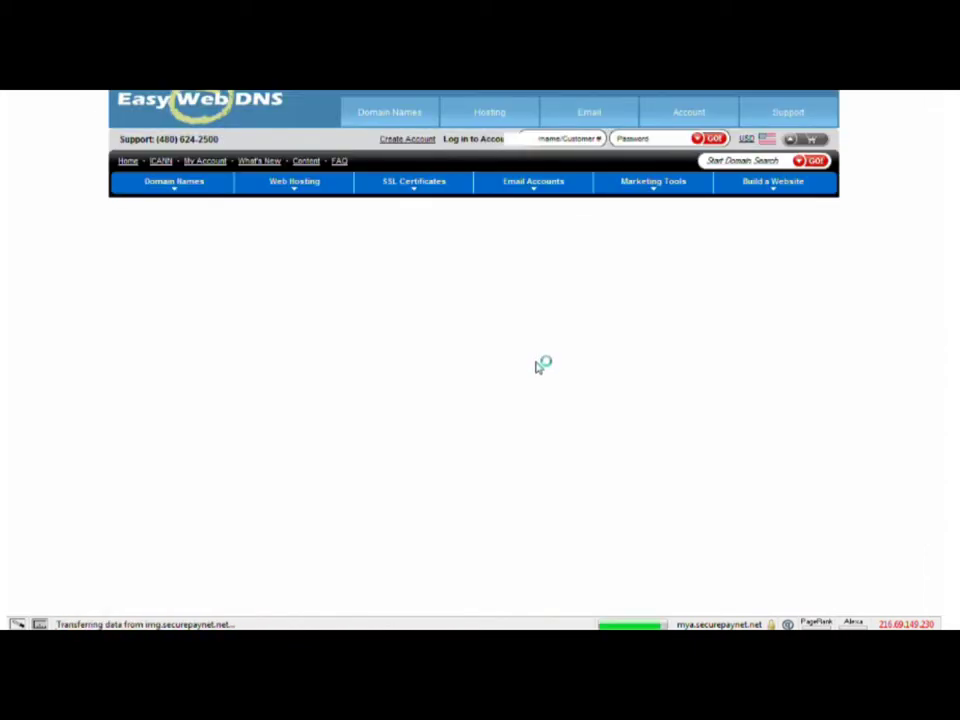
click(668, 336)
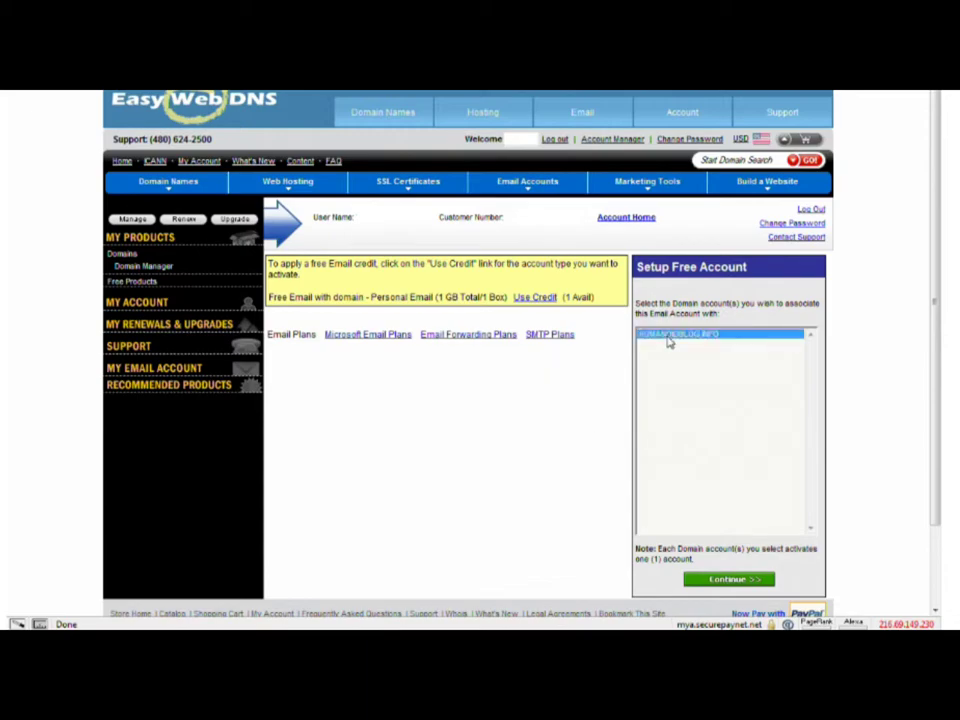
click(720, 581)
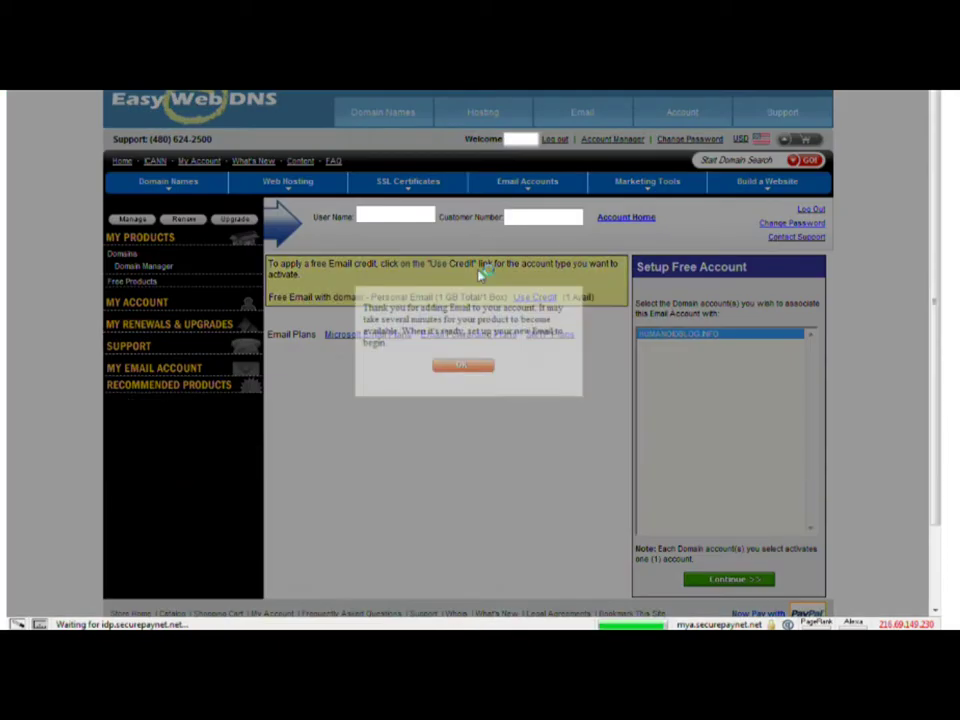
click(463, 366)
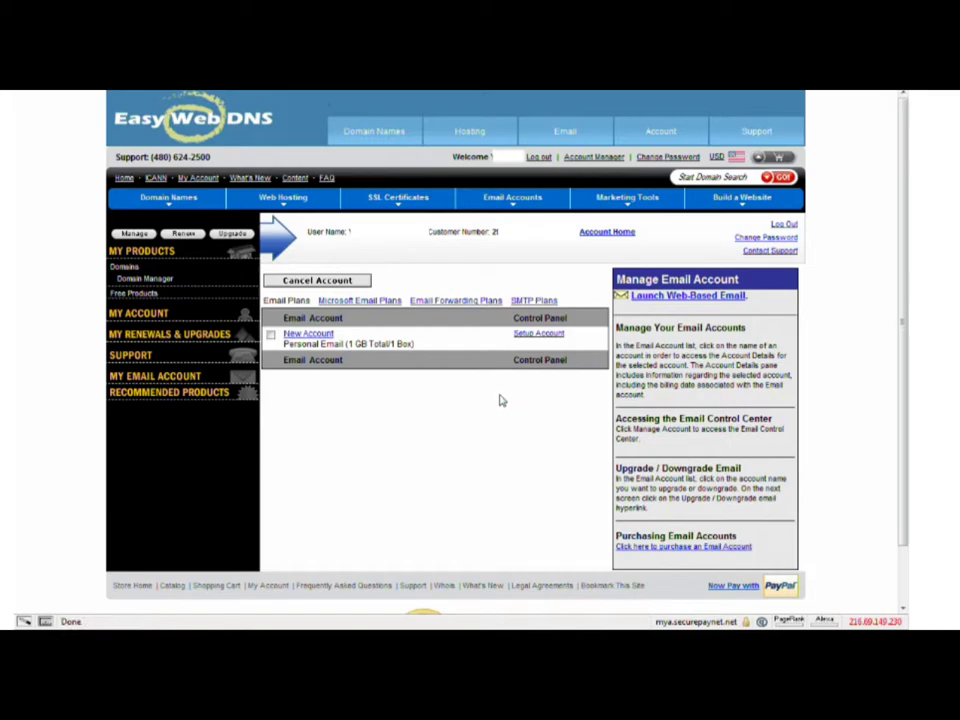
click(538, 338)
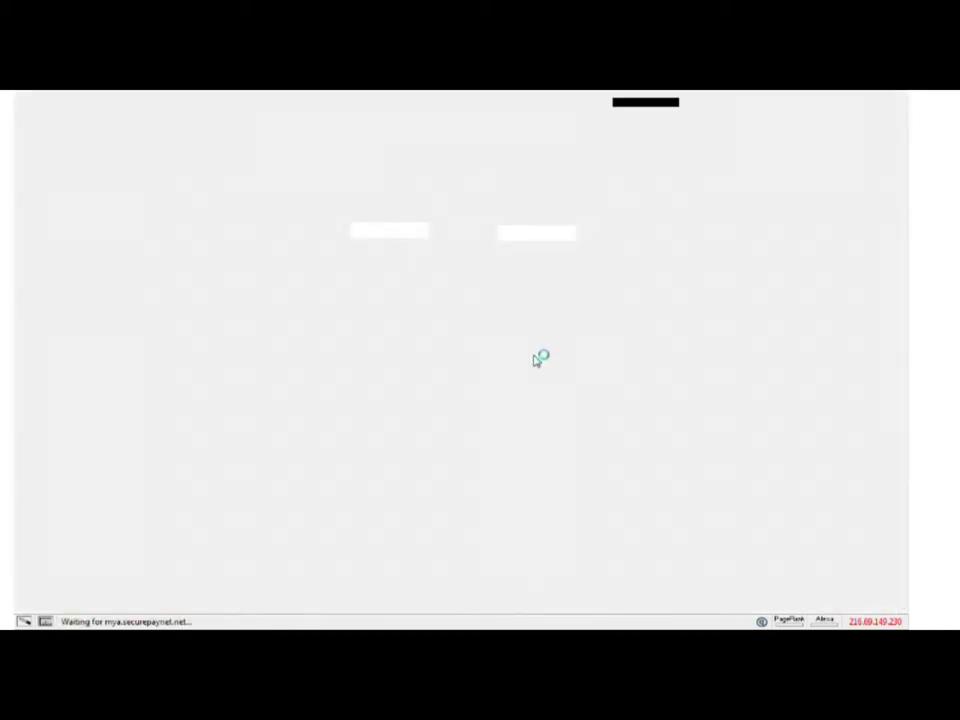
Step: Start a new catchall mailbox on humanoidblog.info, entering its name and a password
click(869, 239)
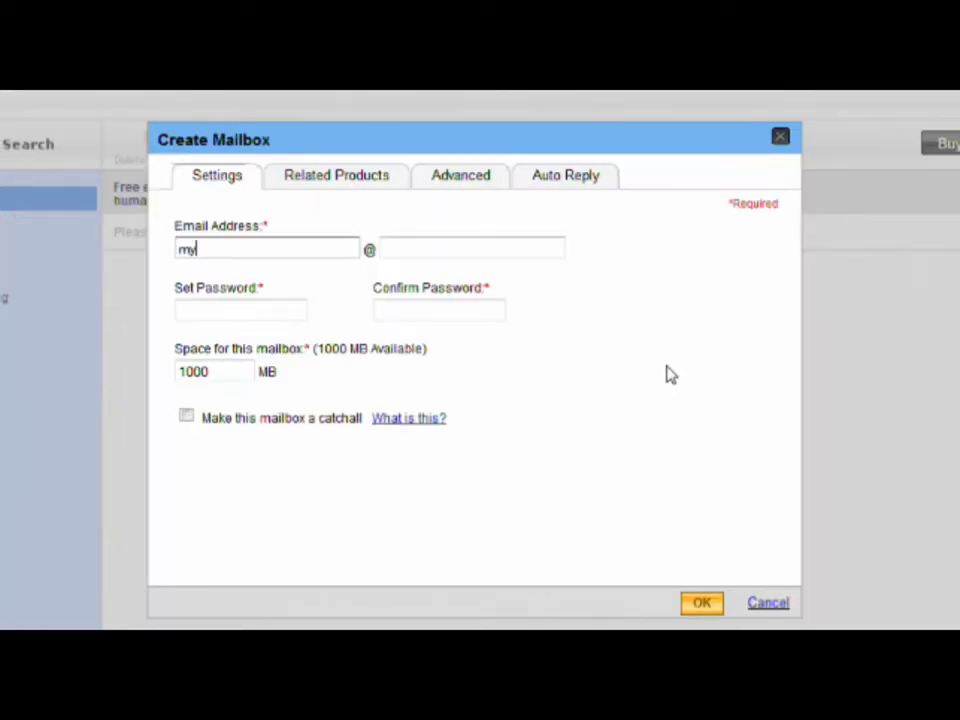
key(Tab)
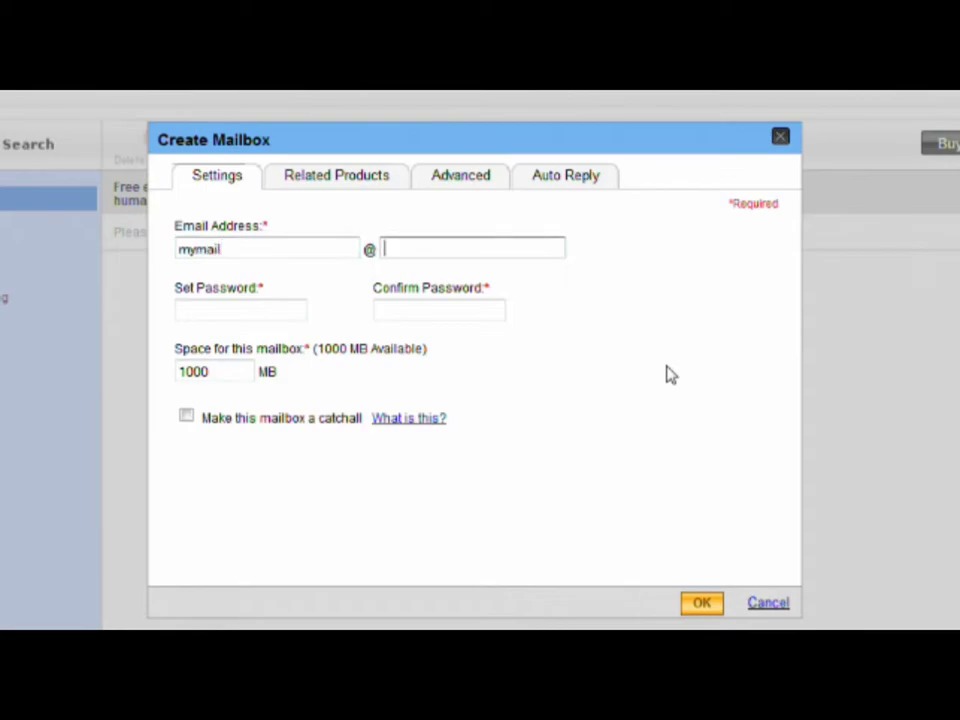
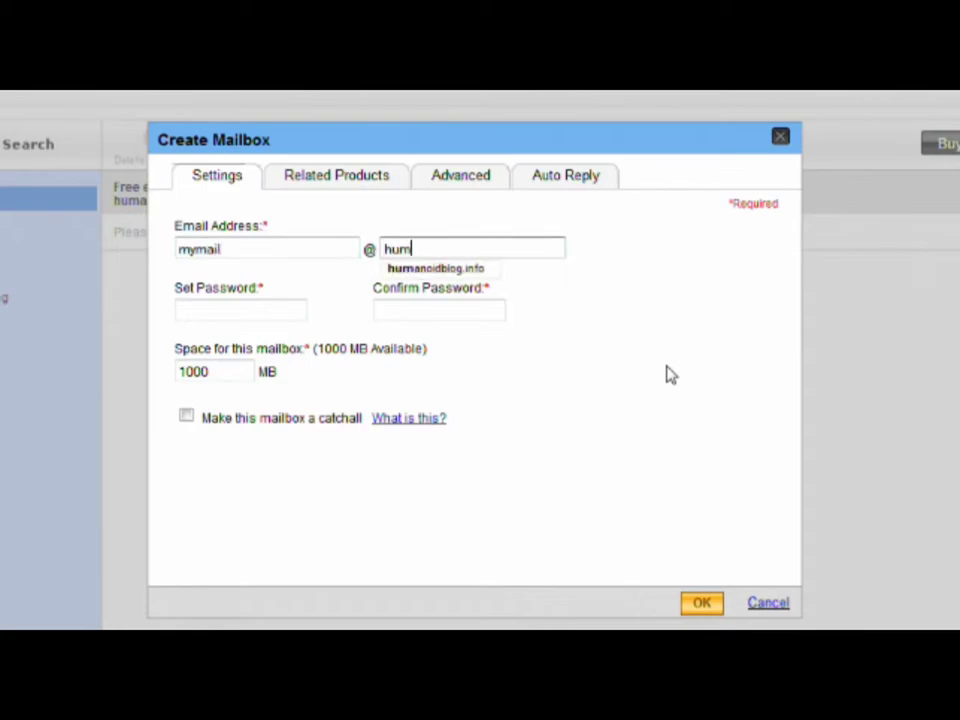
click(478, 270)
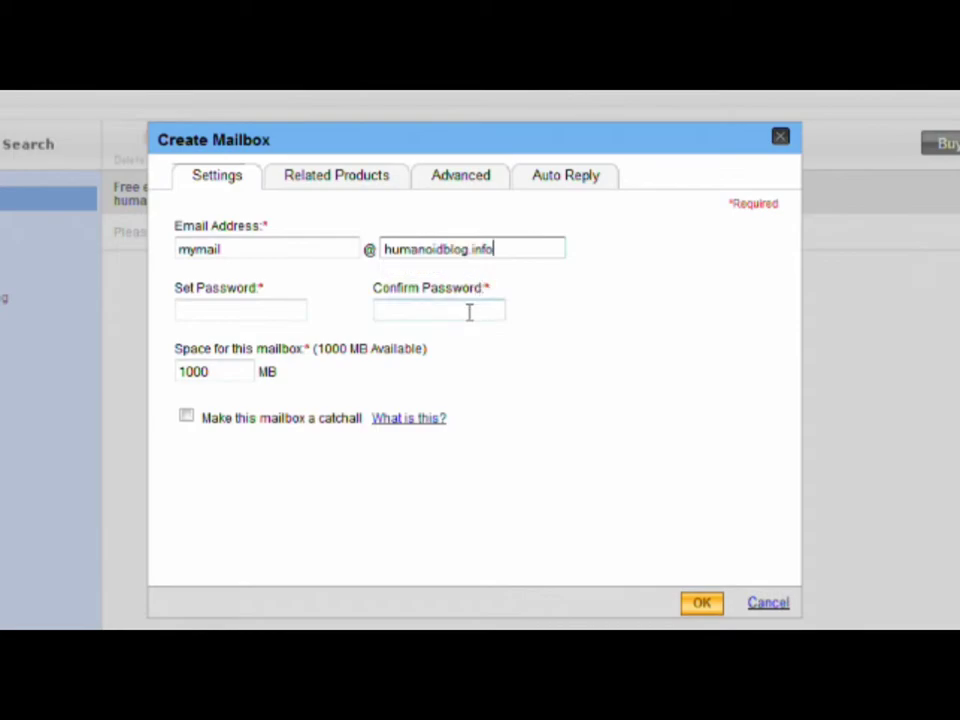
click(281, 309)
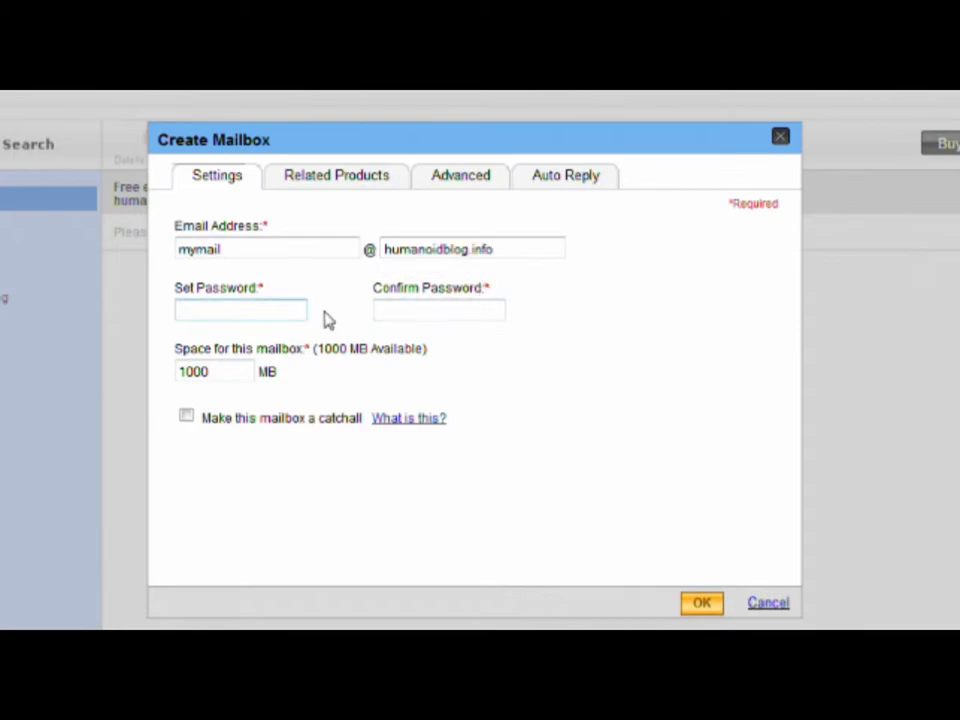
key(Tab)
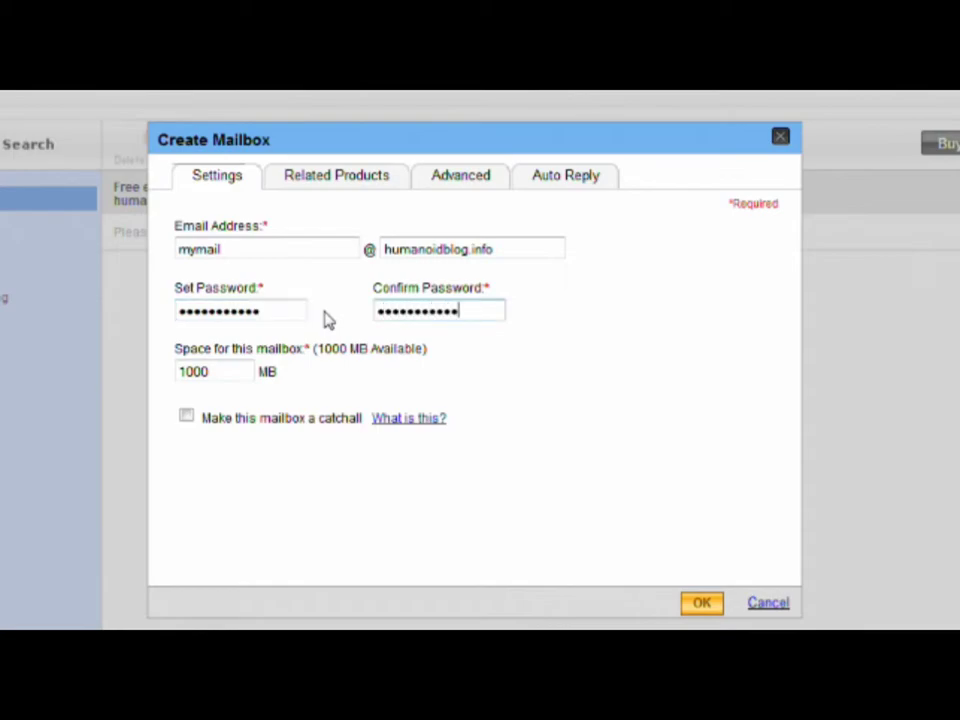
click(186, 416)
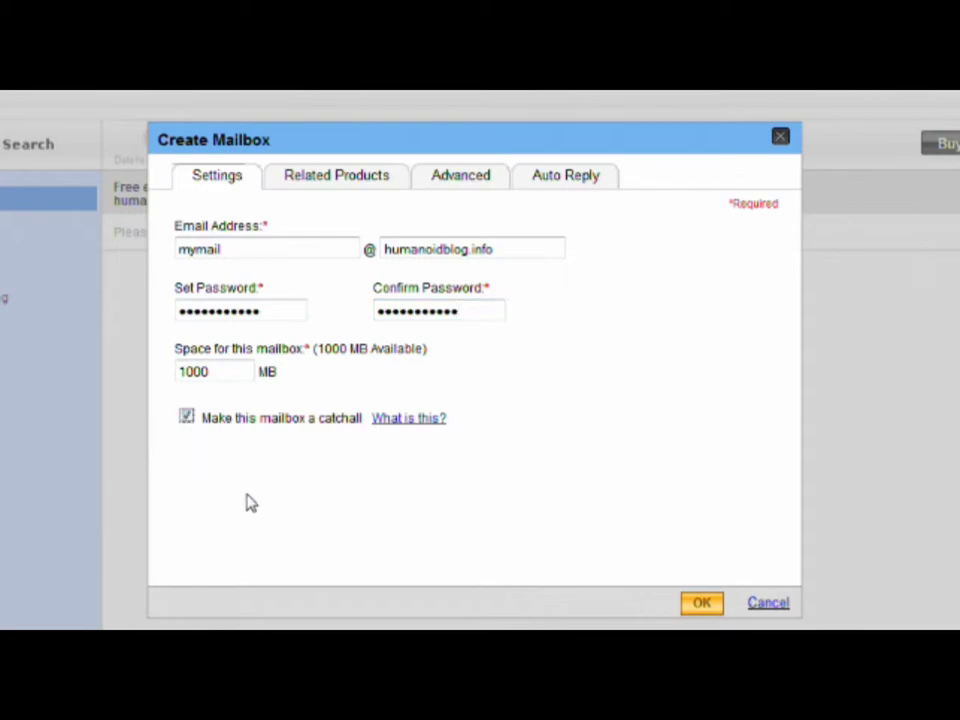
Step: Look over the Related Products, Advanced and Auto Reply tabs, then create the 1000 MB mailbox
click(376, 184)
click(438, 185)
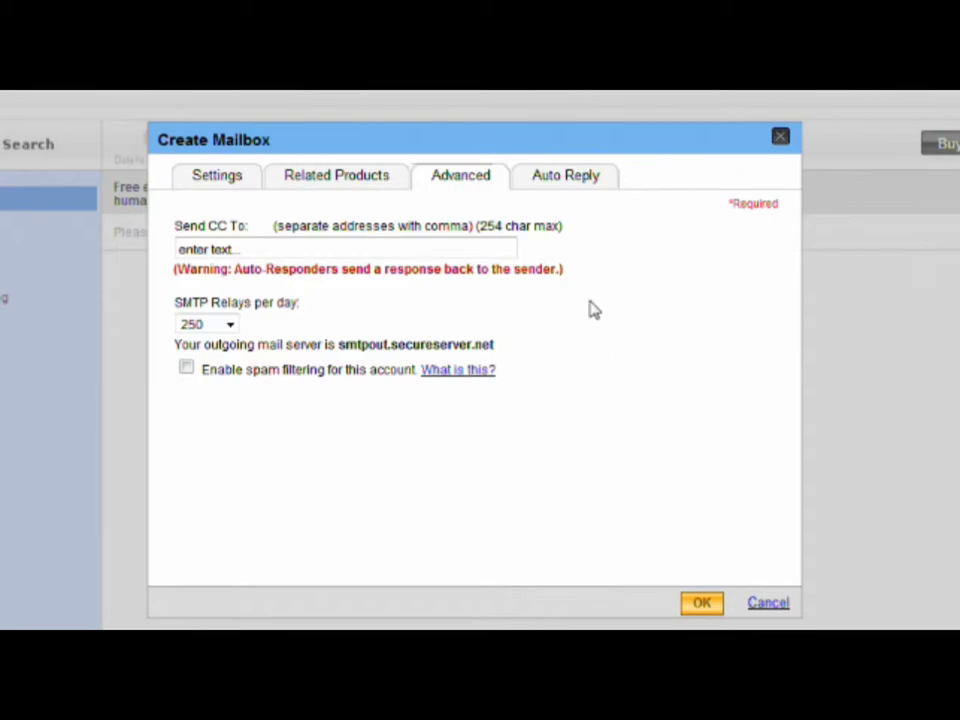
click(540, 193)
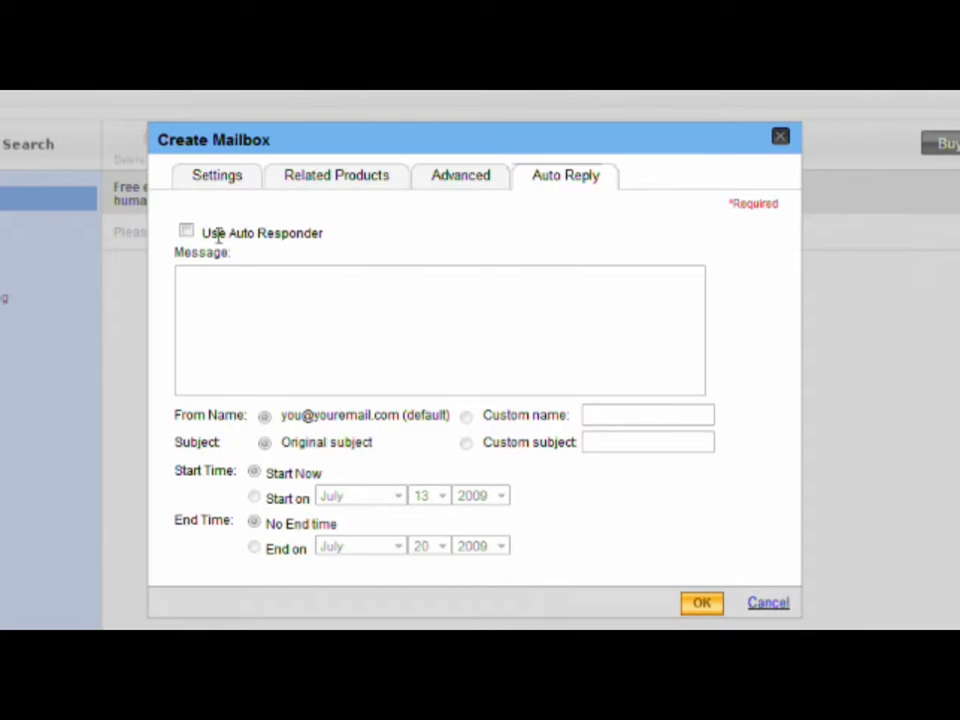
click(195, 179)
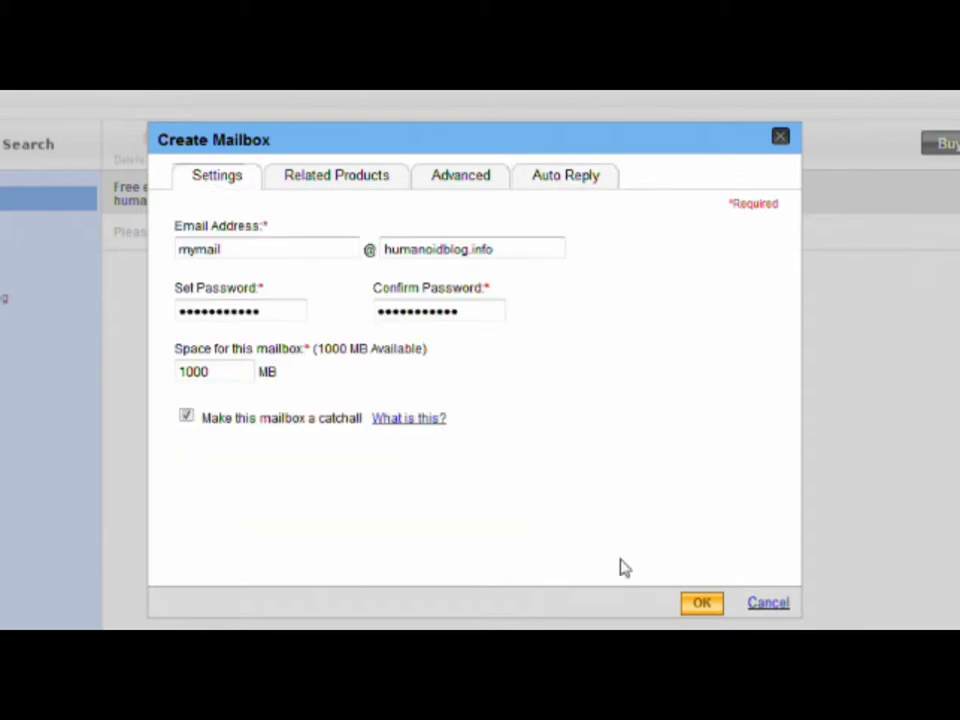
click(701, 604)
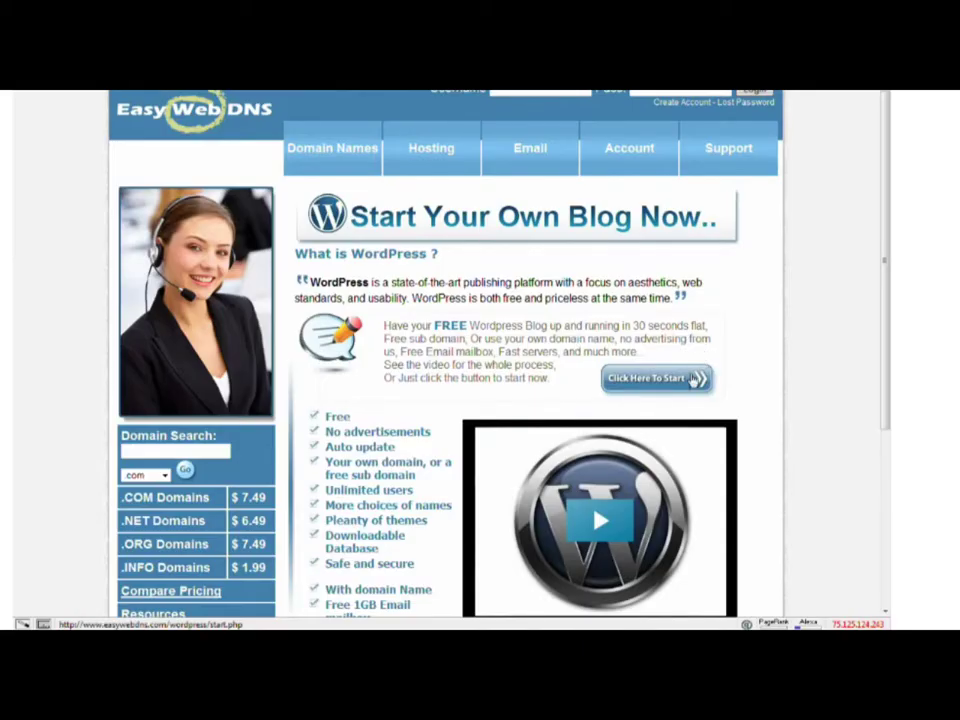
Step: Begin the free WordPress blog setup and sign into EasyWebDNS with the saved username
click(689, 381)
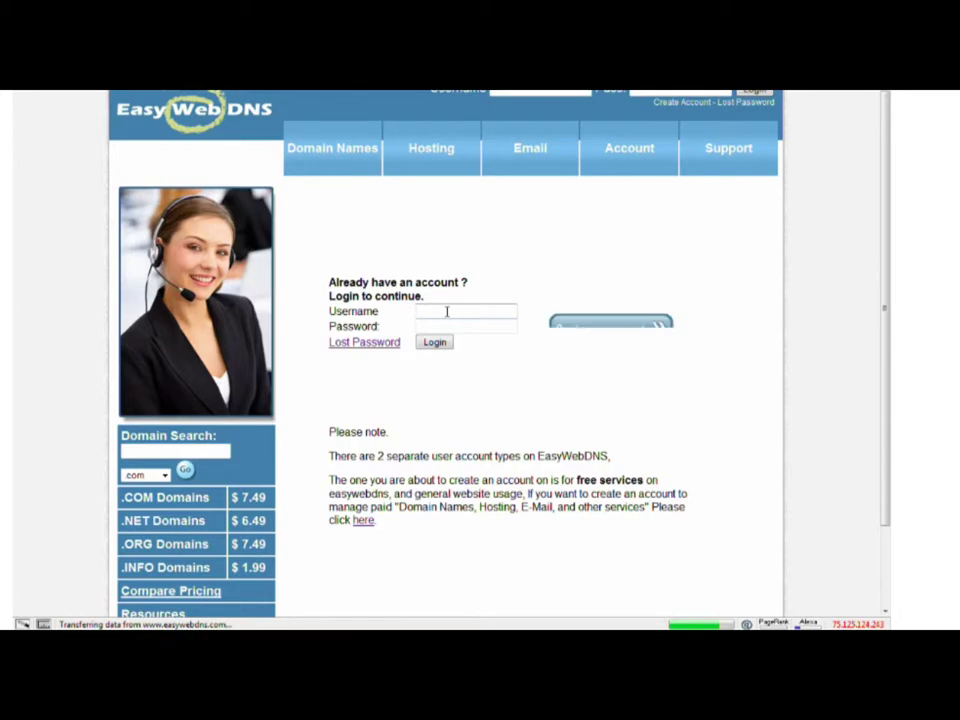
text(h)
click(337, 359)
click(305, 396)
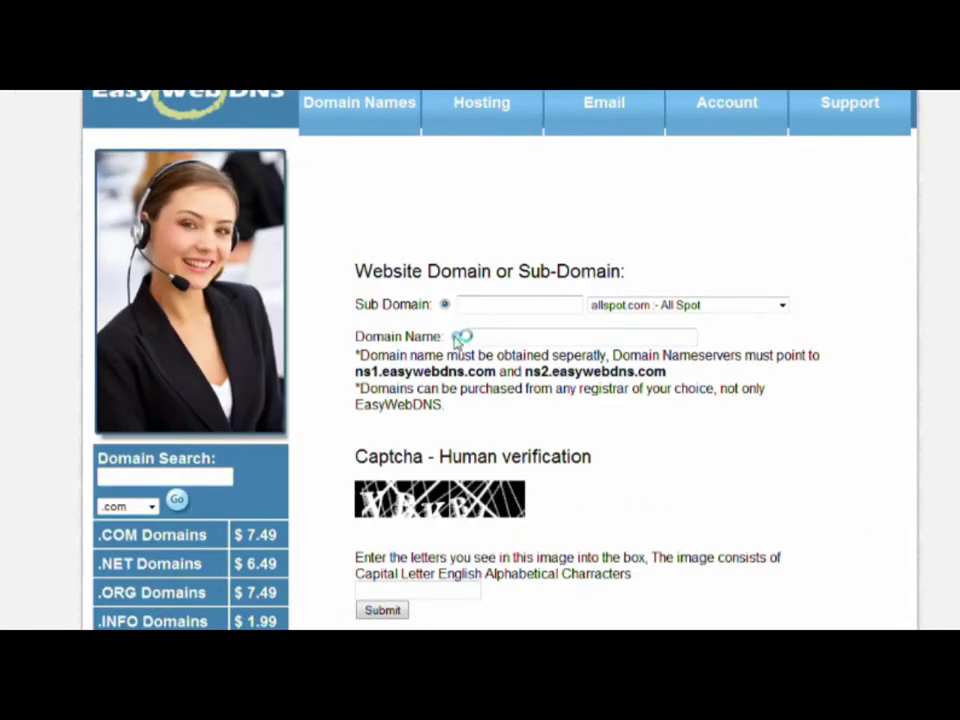
Step: Request the blog for the domain humanoidblog.info, entering the captcha letters and submitting
click(499, 343)
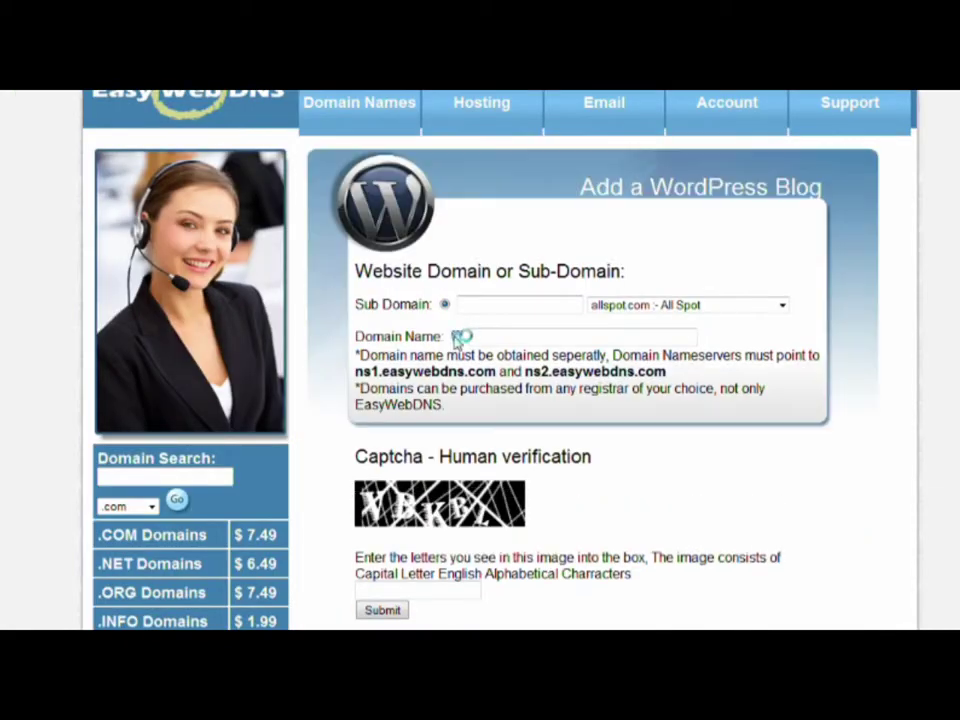
text(hum)
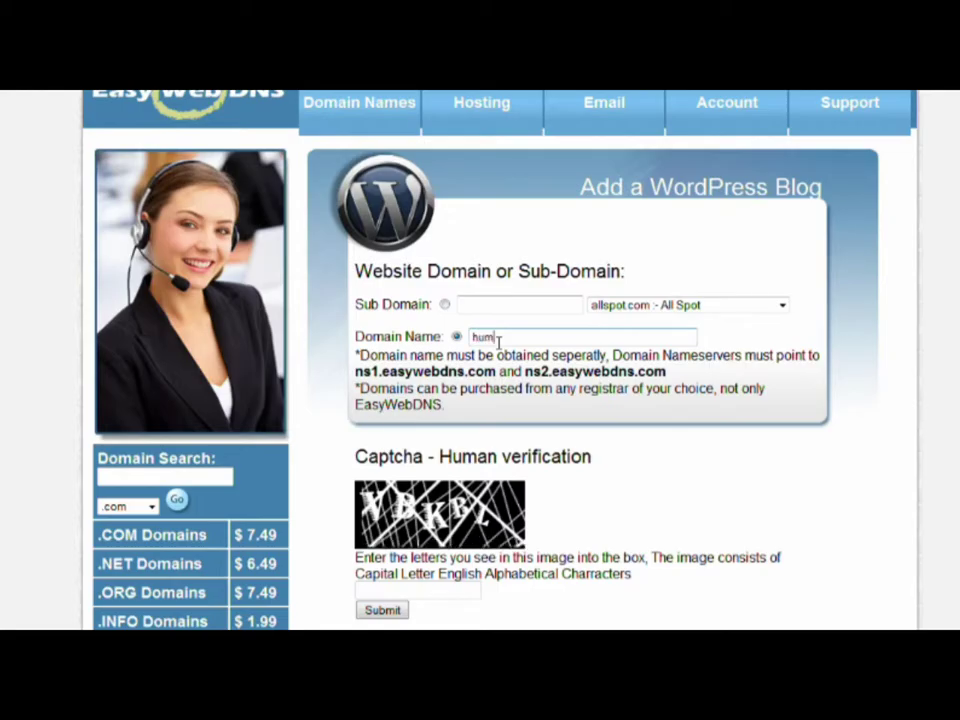
text(anoid)
text(b)
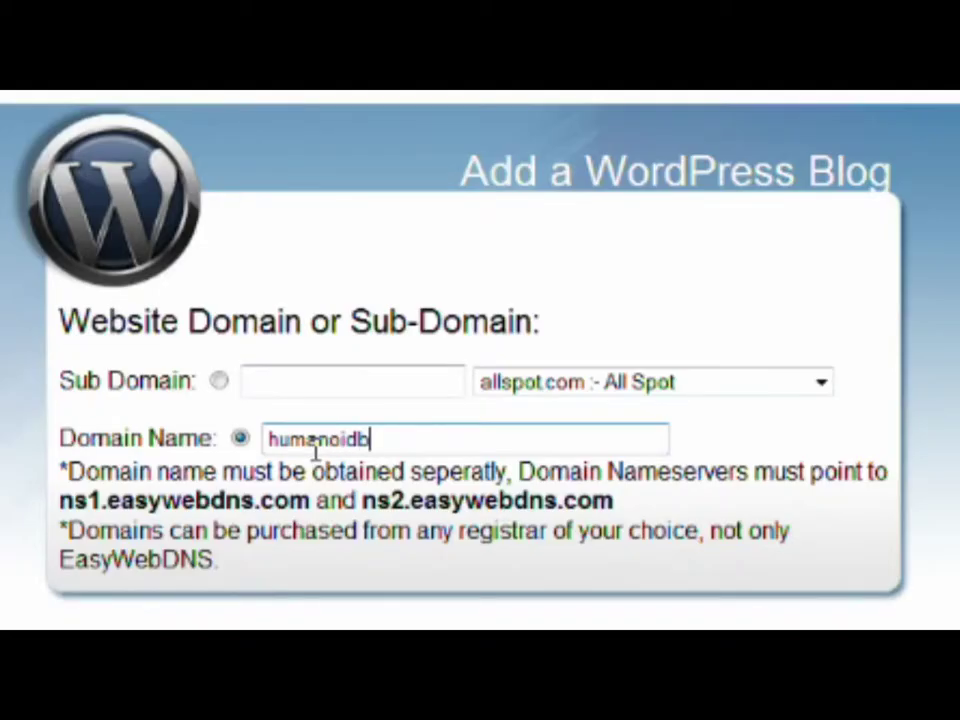
text(log.in)
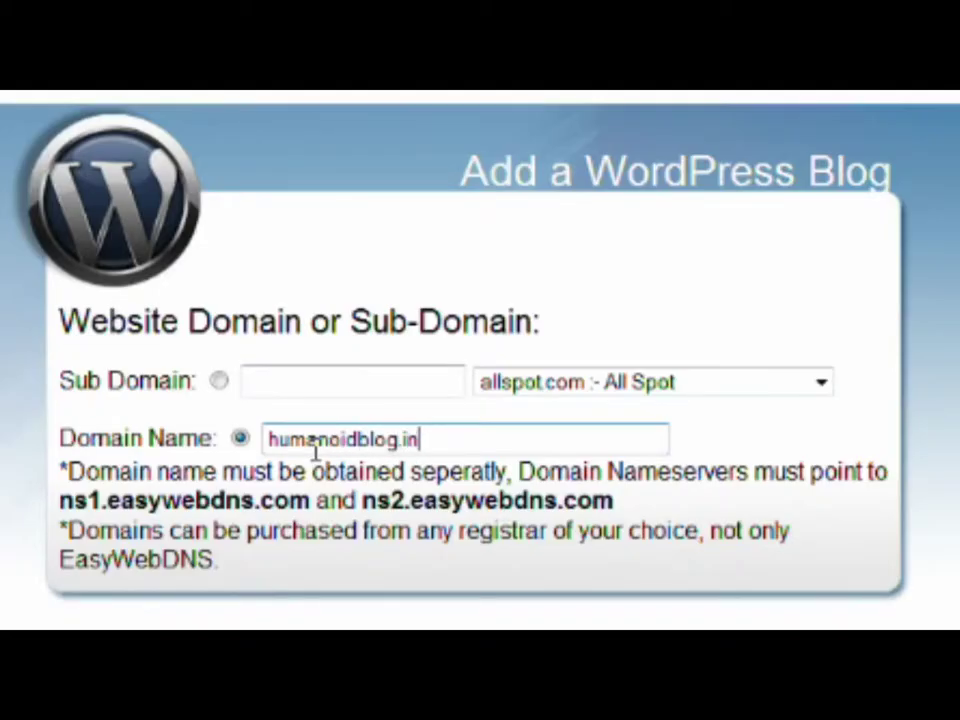
text(fo)
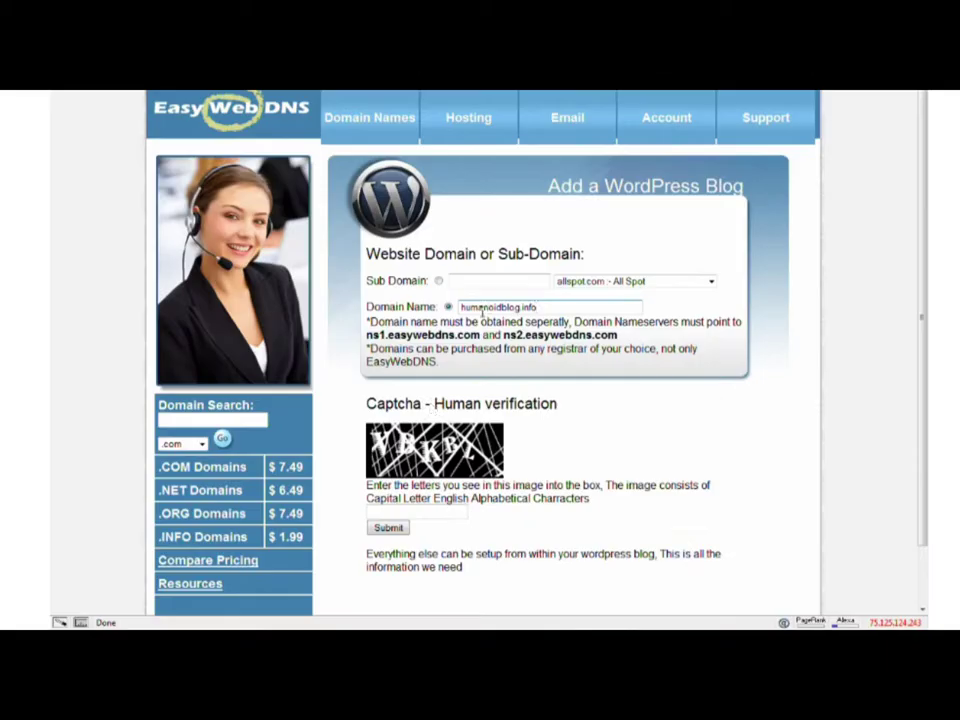
click(410, 511)
text(v)
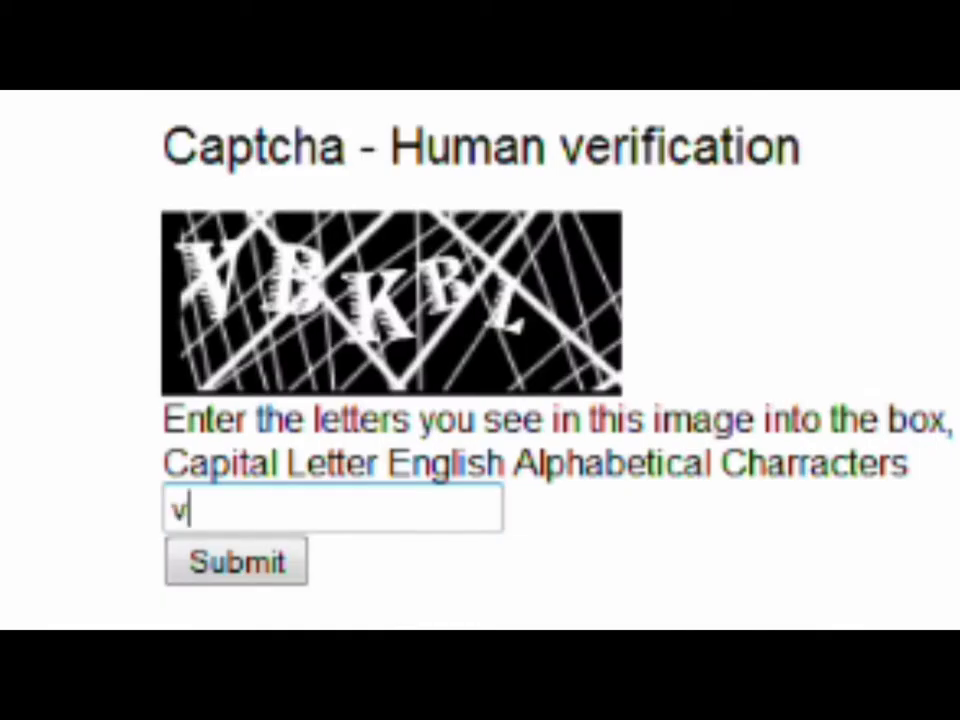
text(bkb)
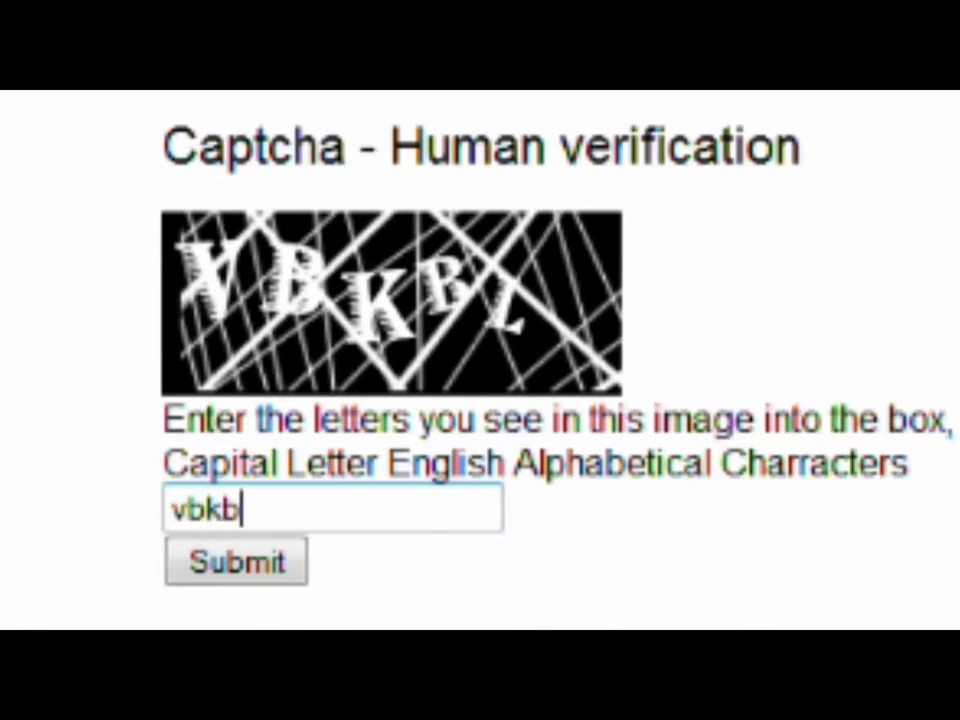
text(l)
click(266, 584)
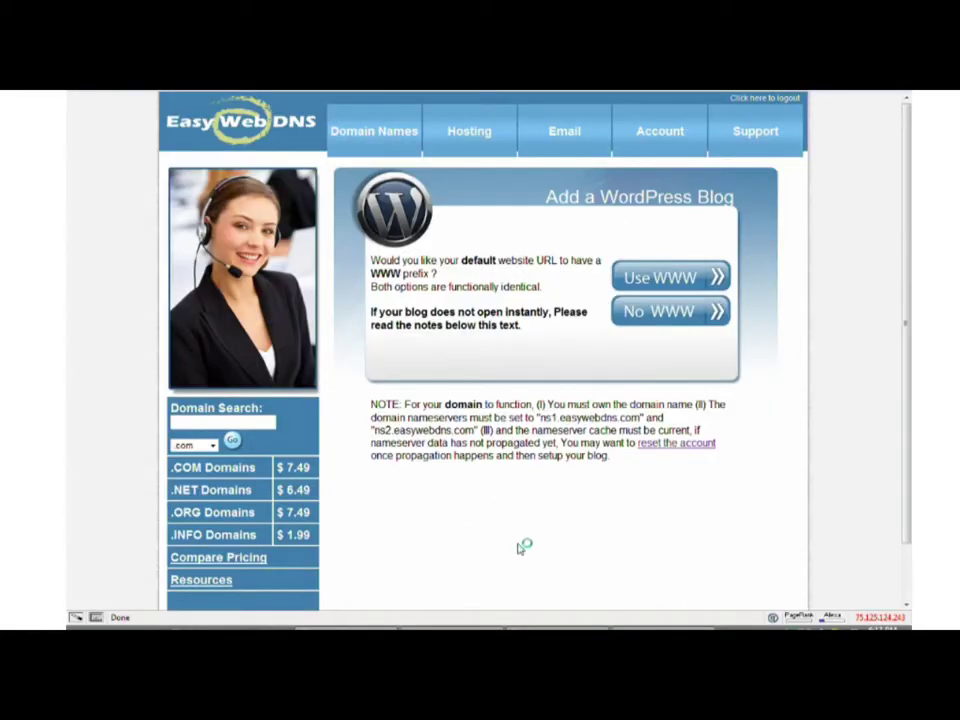
Step: Install WordPress with a www prefix, title 'Humanoid Blog', the admin e-mail, and search-engine visibility
click(669, 284)
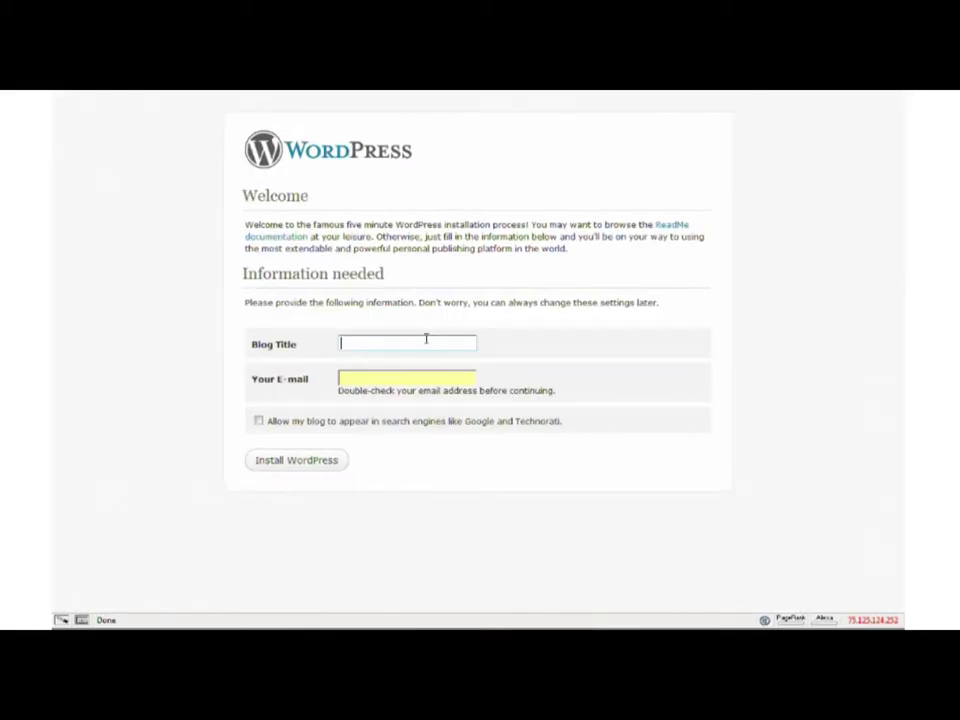
text(Human)
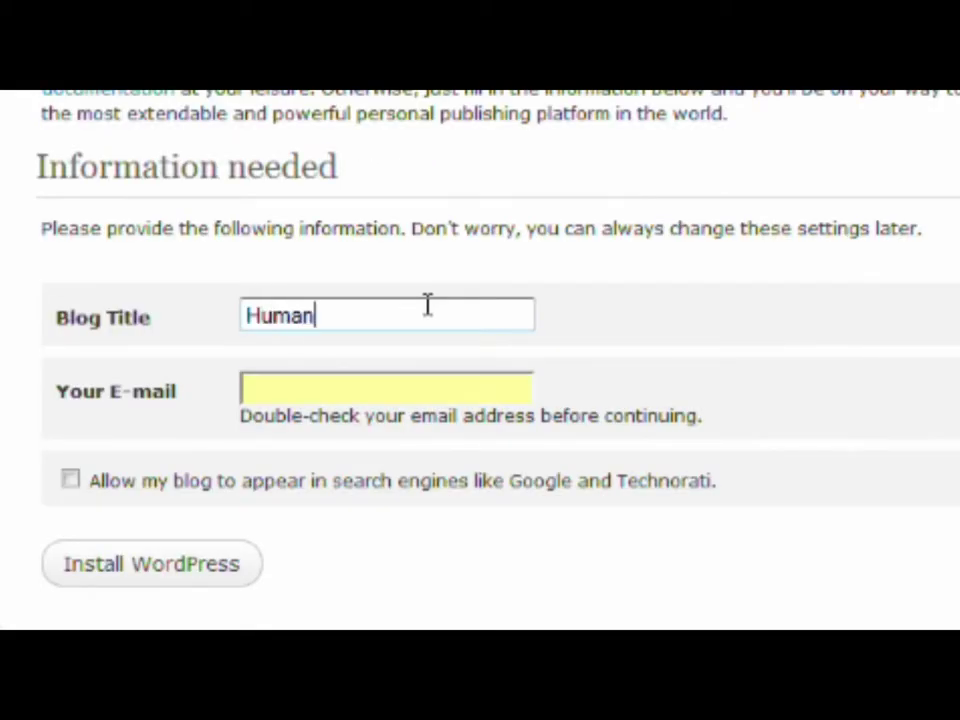
text(oid Blog)
key(Tab)
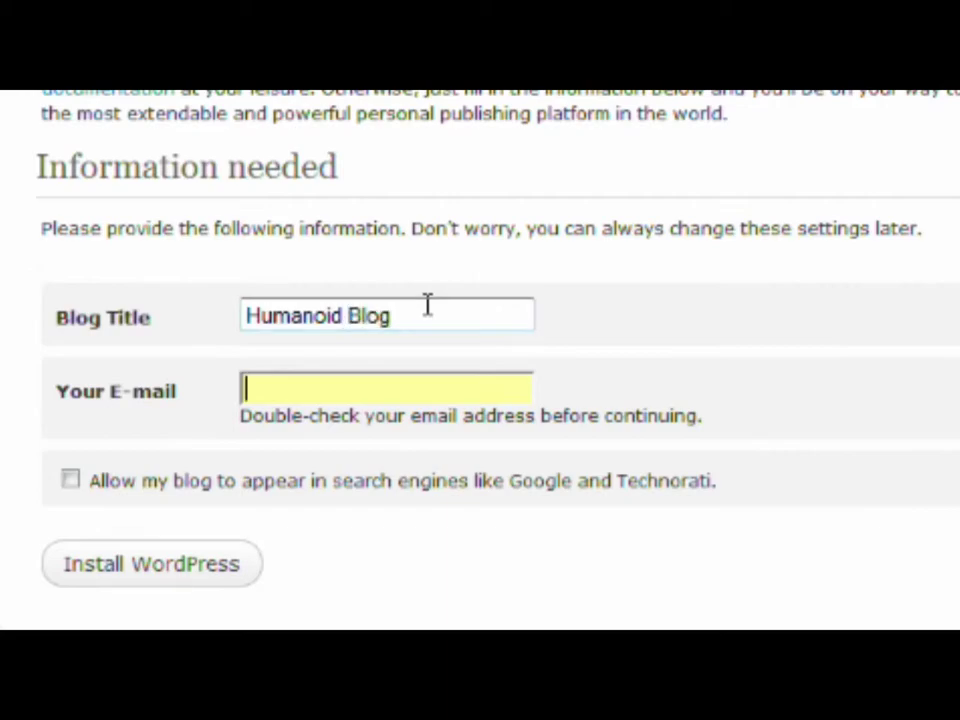
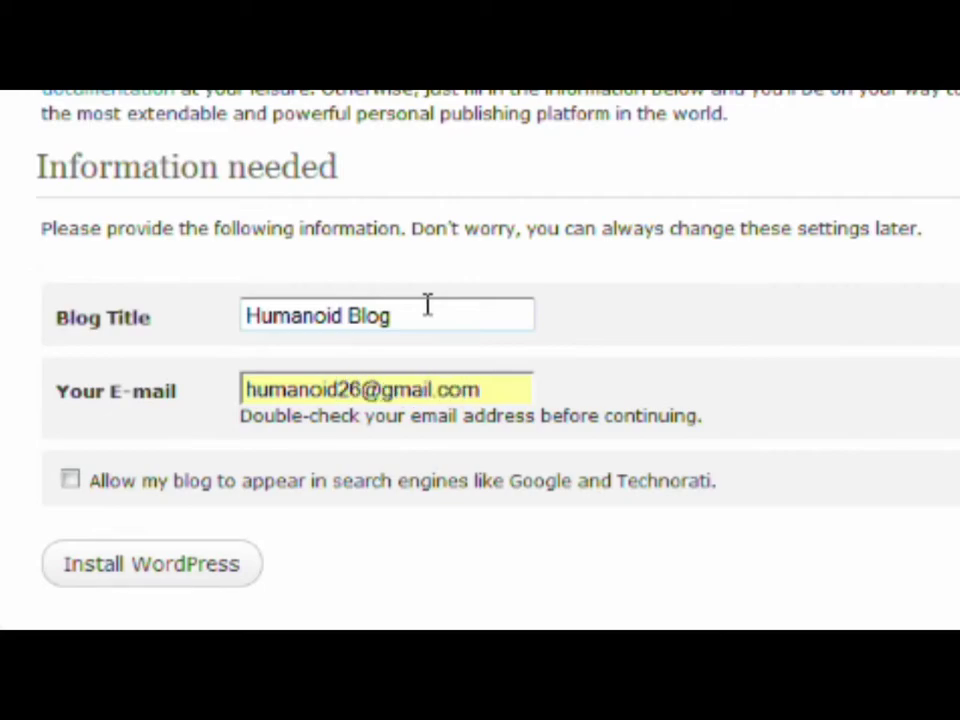
click(70, 480)
click(111, 566)
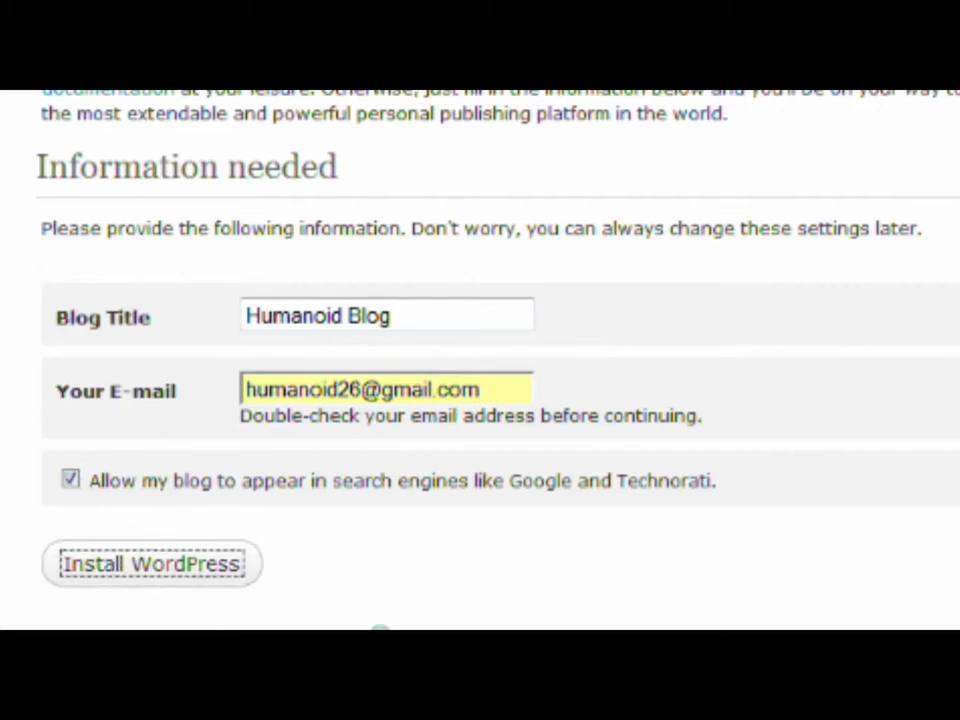
Step: Copy the generated admin password and go to the blog's login page
triple_click(261, 405)
right_click(265, 410)
click(295, 430)
click(55, 505)
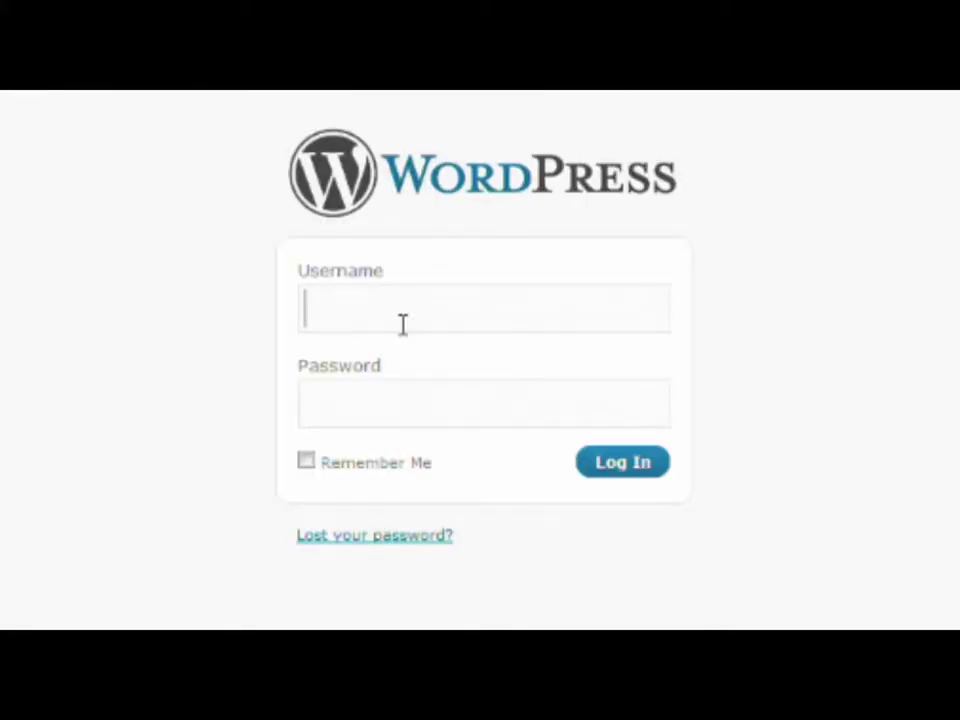
Step: Log into WordPress as admin with the pasted password, keeping the login remembered
text(admin)
key(Tab)
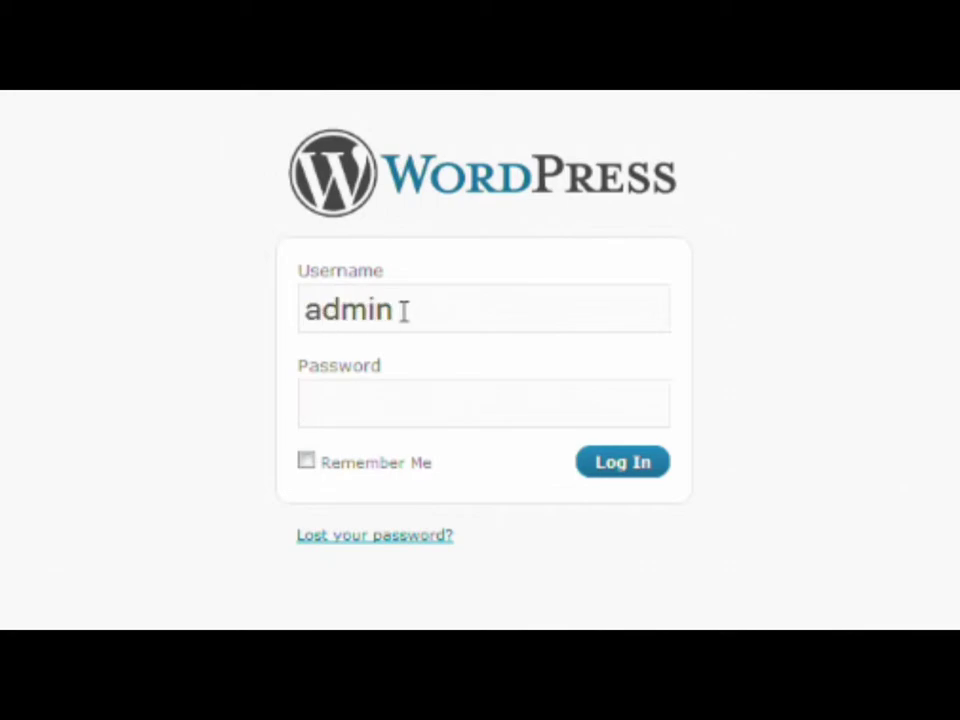
right_click(394, 401)
click(458, 516)
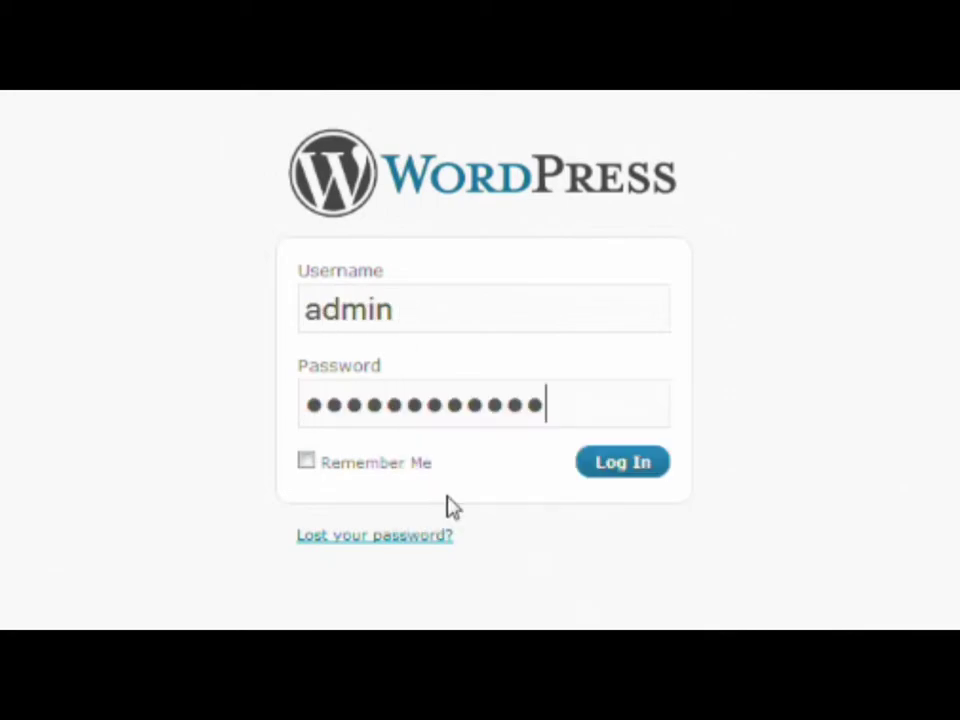
click(306, 461)
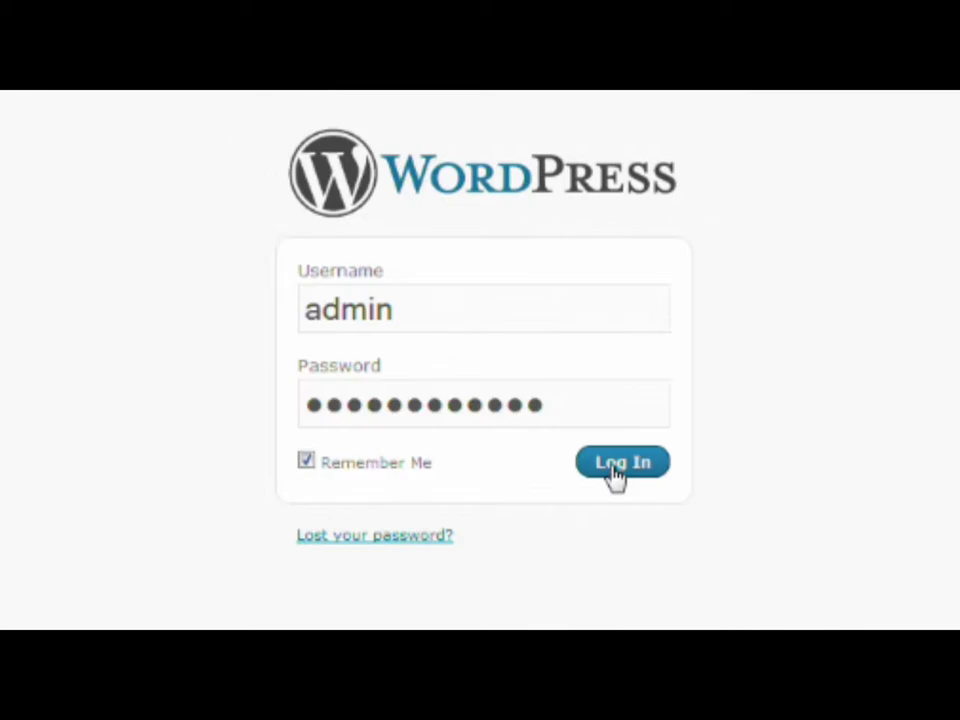
click(614, 468)
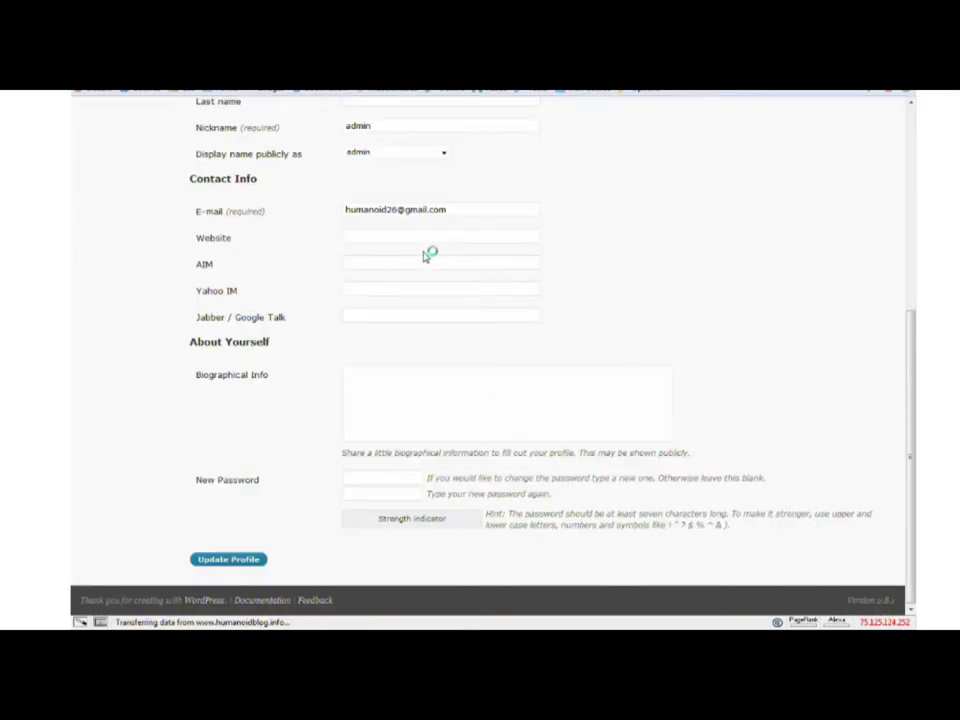
Step: Set a new 12-character admin password, update the profile, and visit the Humanoid Blog site
click(407, 479)
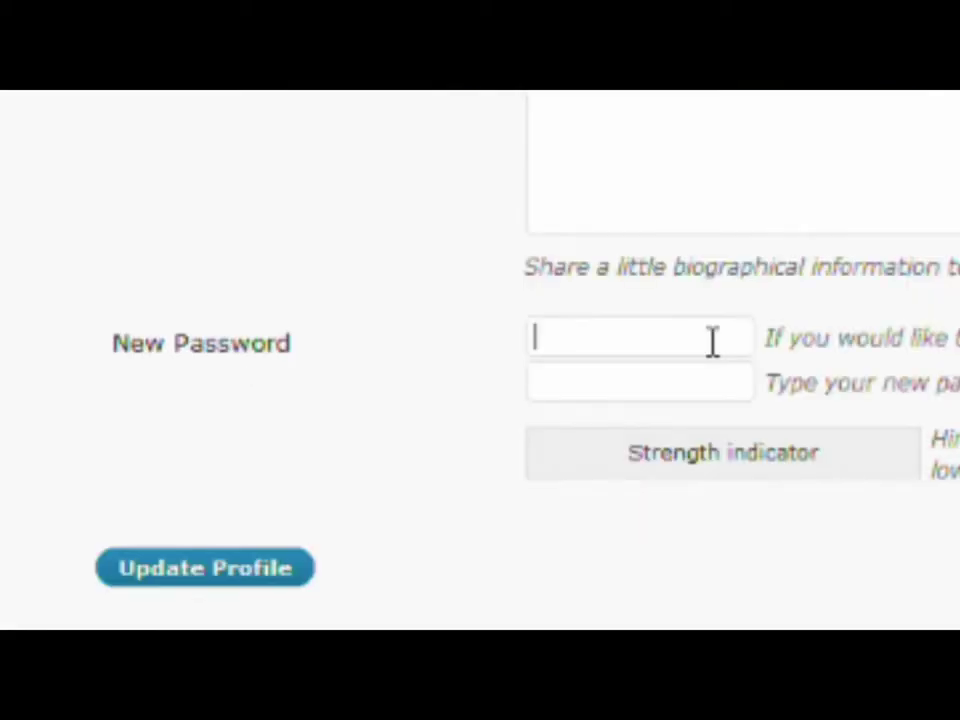
text(••••••••••••)
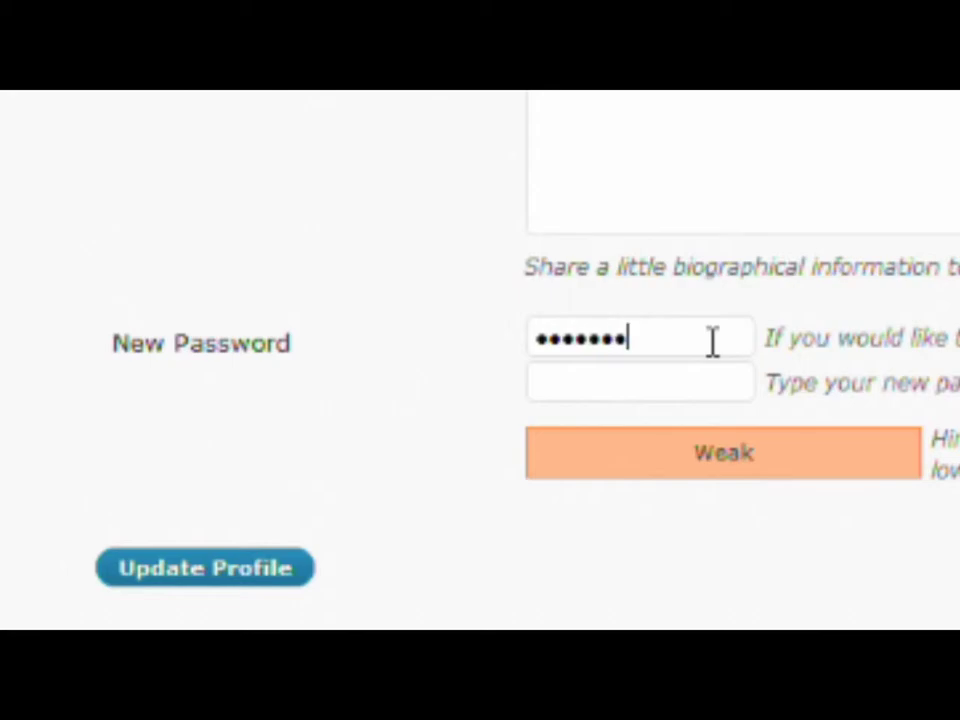
key(Tab)
text(•••••••••••)
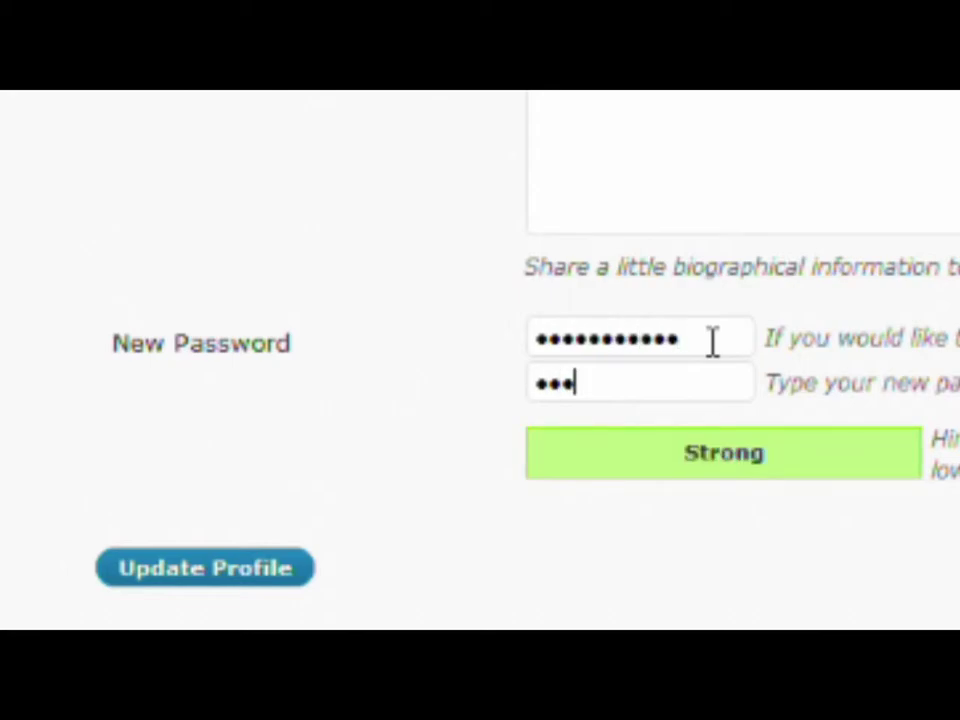
text(•)
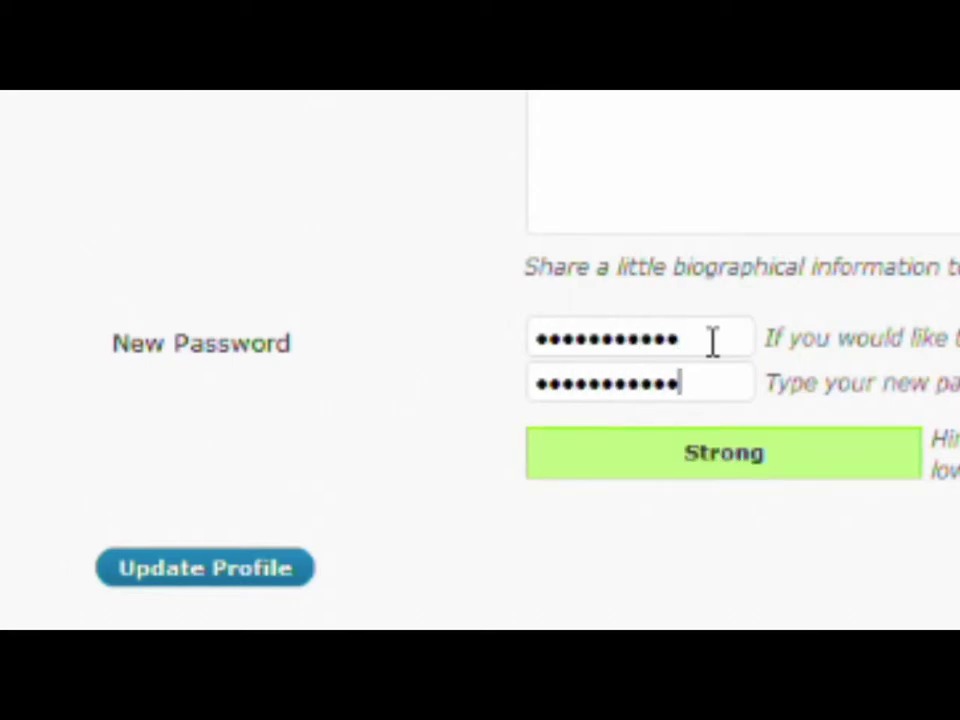
click(245, 576)
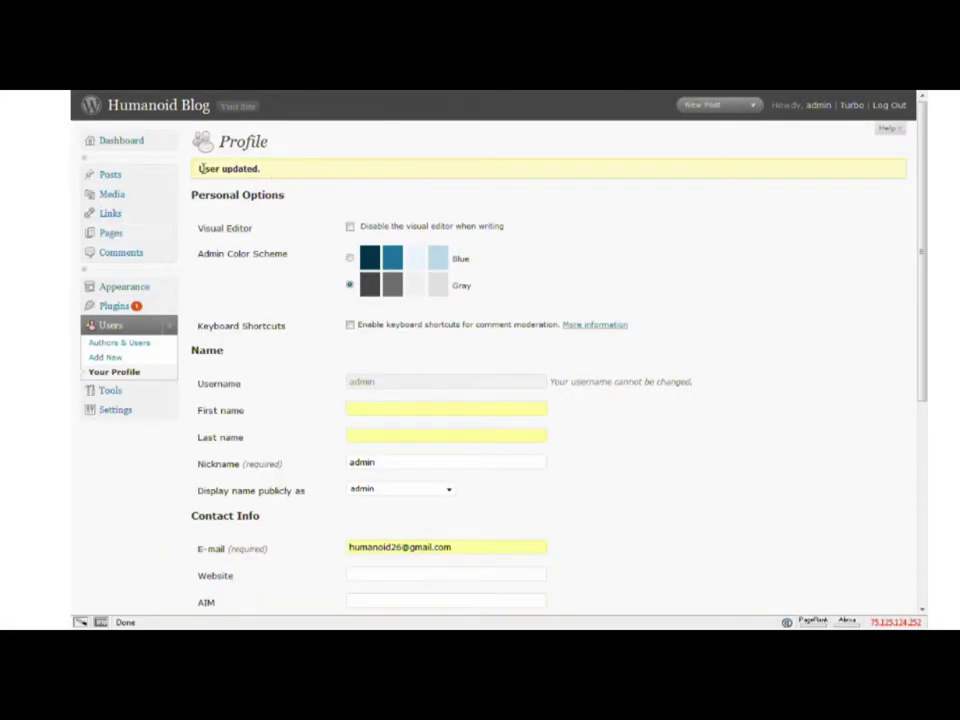
click(184, 107)
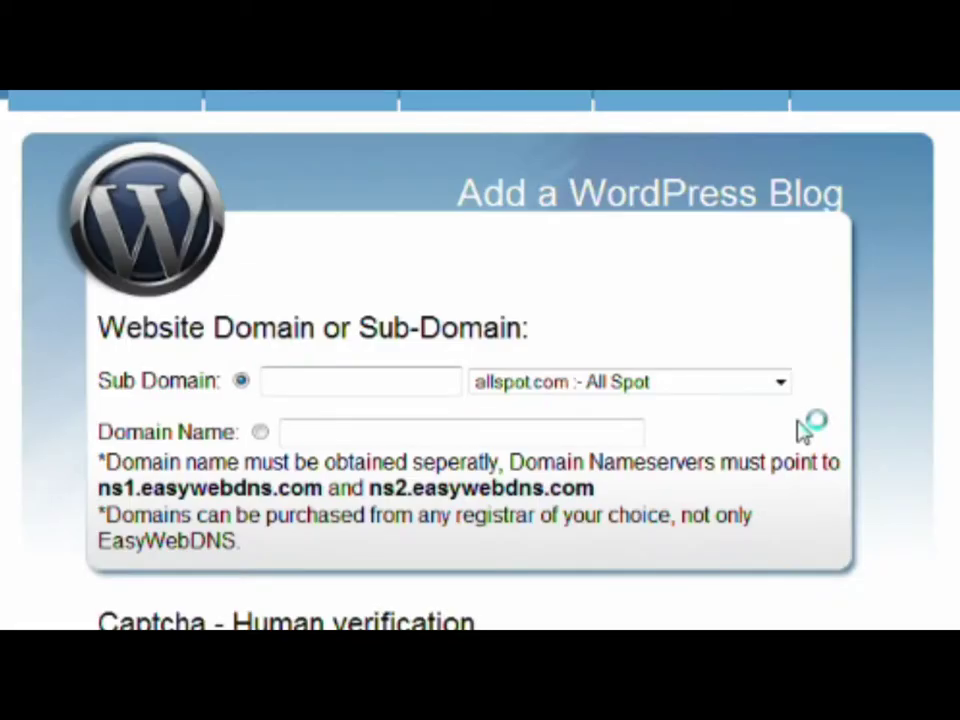
Step: Request a blog at subdomain 'anewsubdomain' of humanoidblog.info, entering the captcha and submitting
click(782, 384)
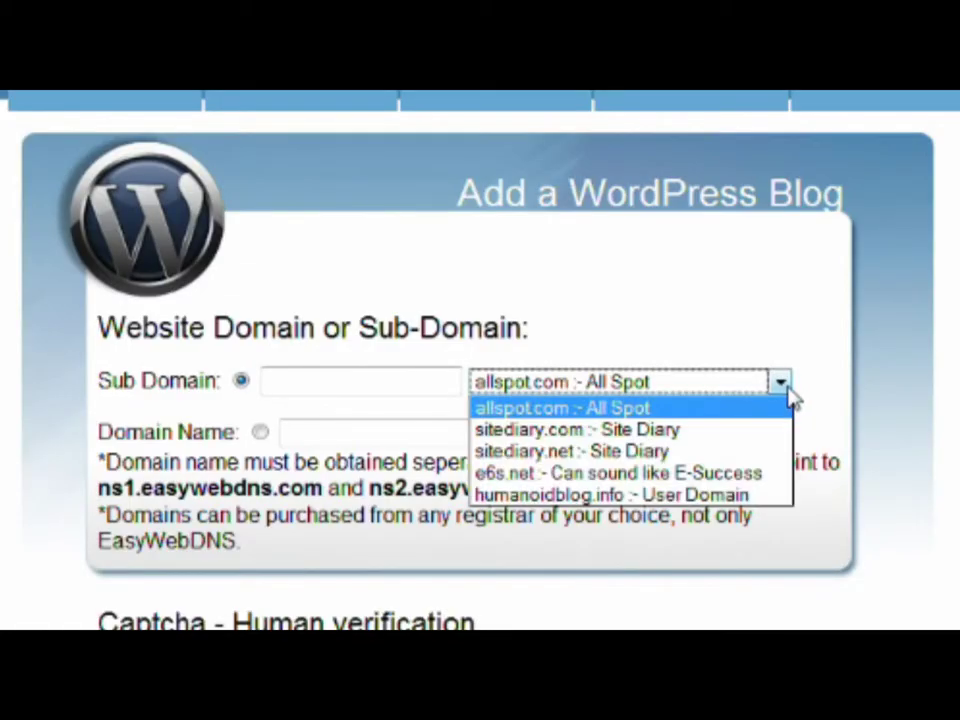
click(568, 494)
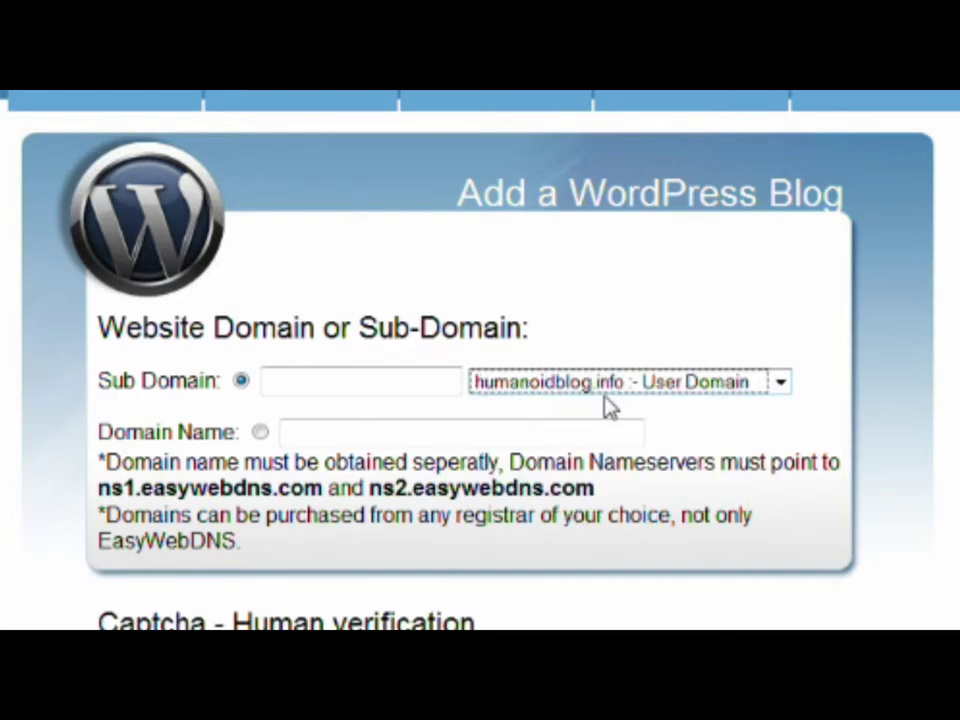
click(394, 383)
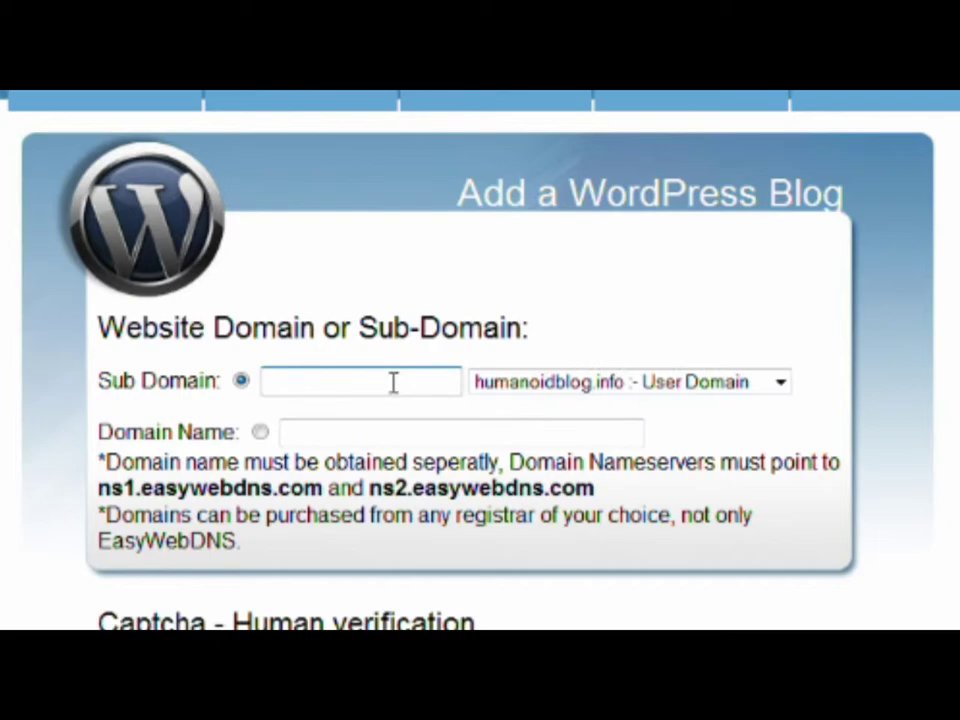
text(anewsubdomain)
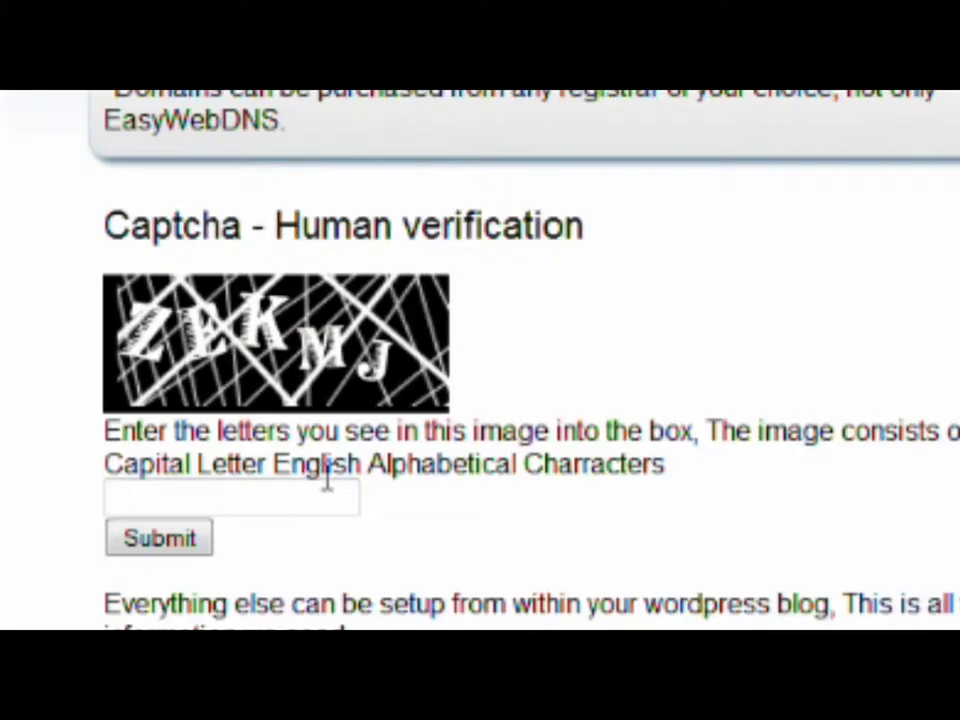
click(324, 499)
text(zekmj)
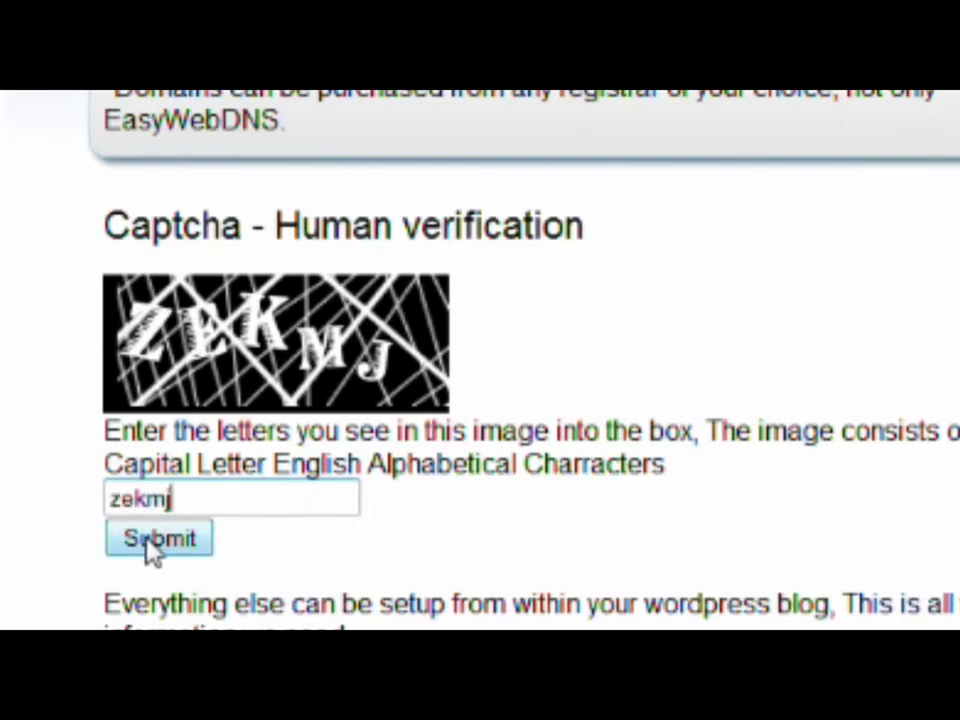
click(152, 551)
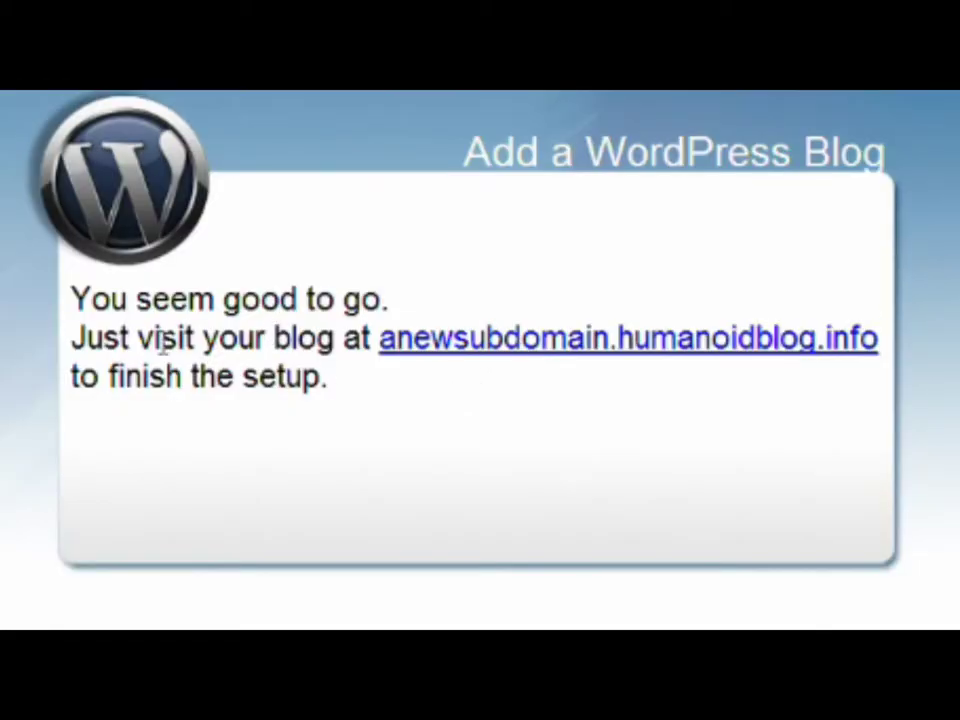
Step: Install WordPress titled 'a Sub domain under my domain' with the suggested admin e-mail, visible to search engines
click(418, 345)
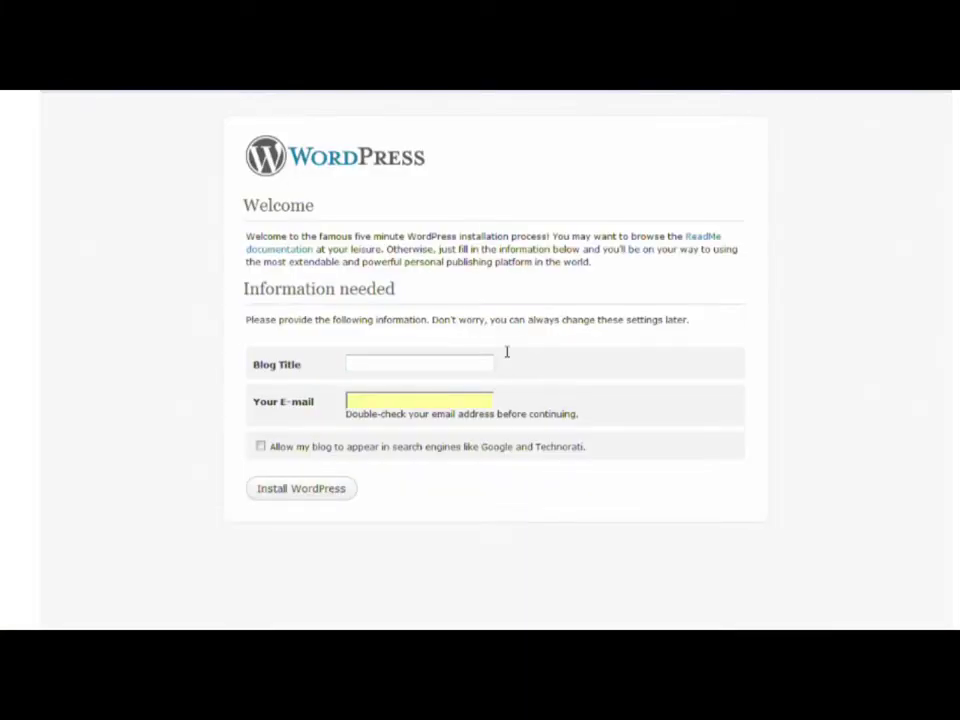
click(482, 362)
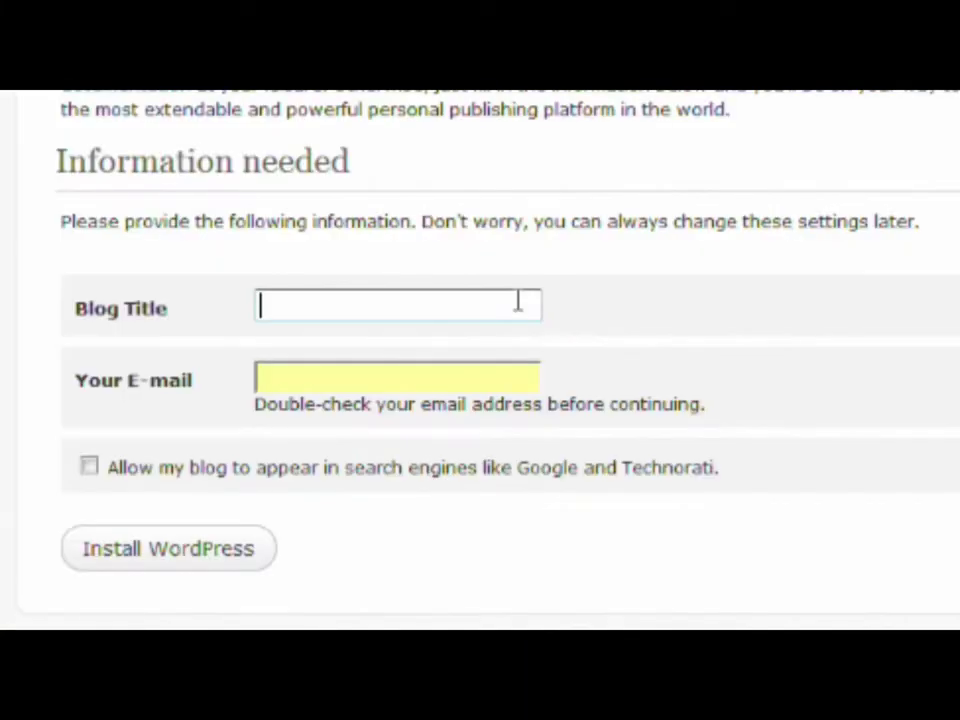
text(a Su)
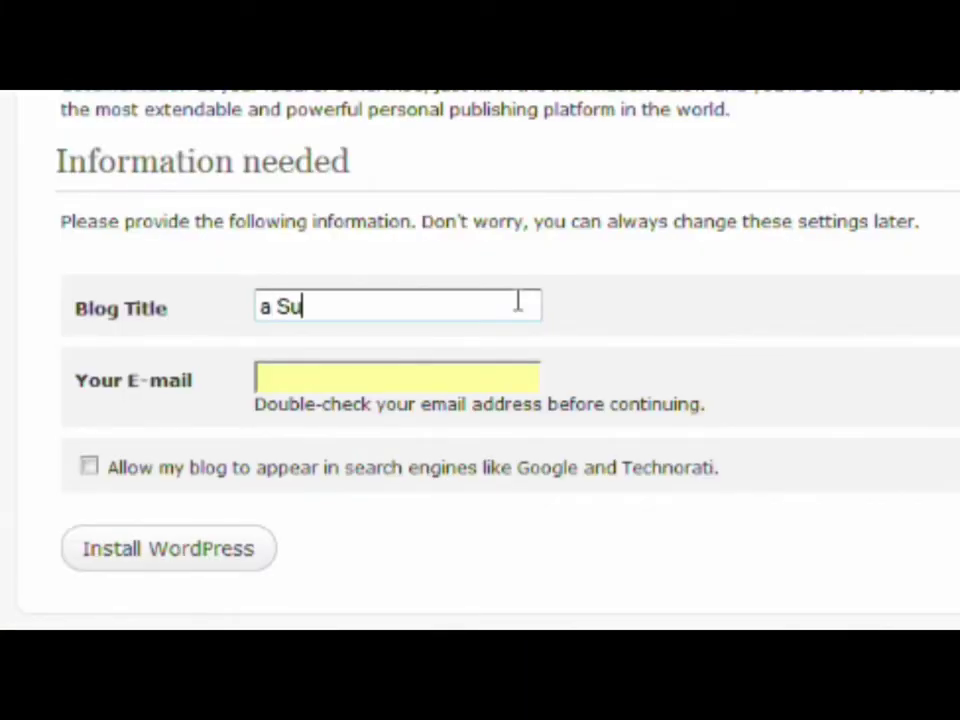
text(b domain und)
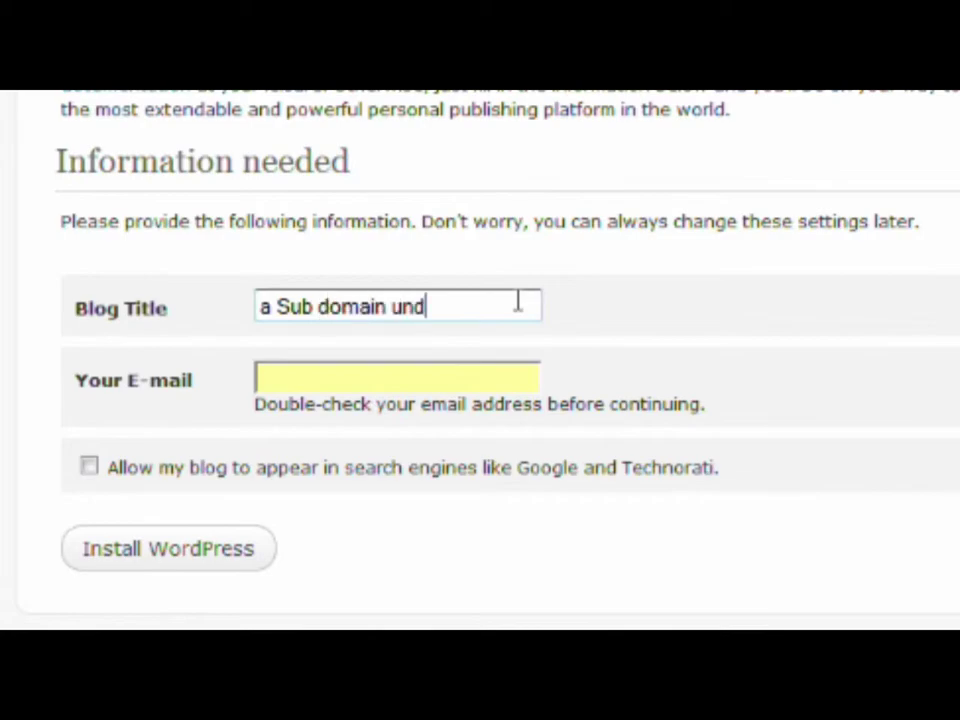
text(er my domain)
key(Tab)
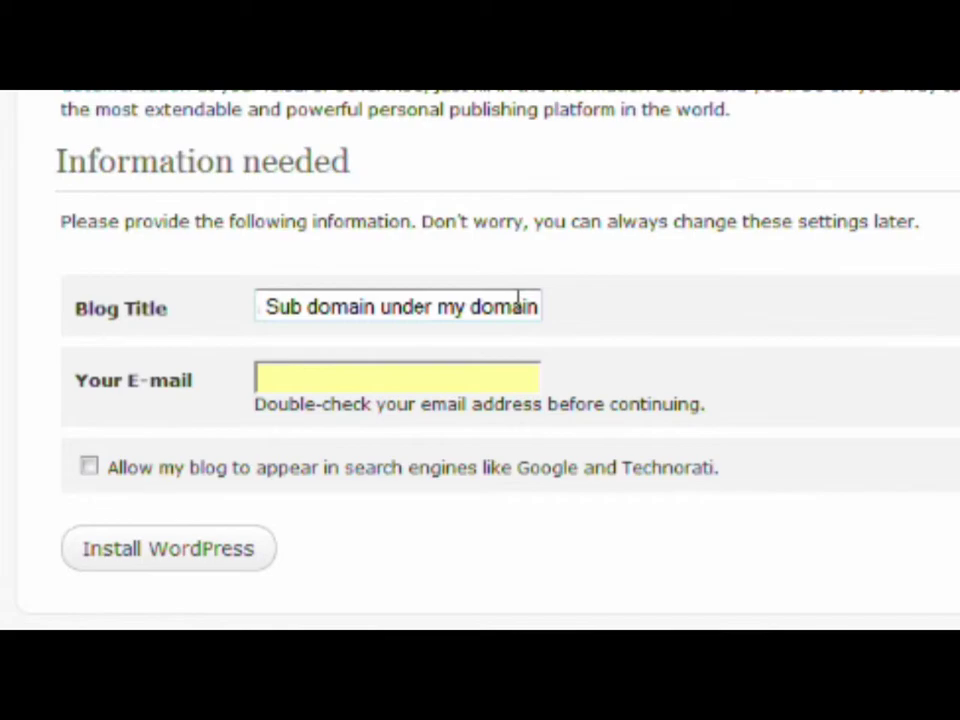
text(humanoid)
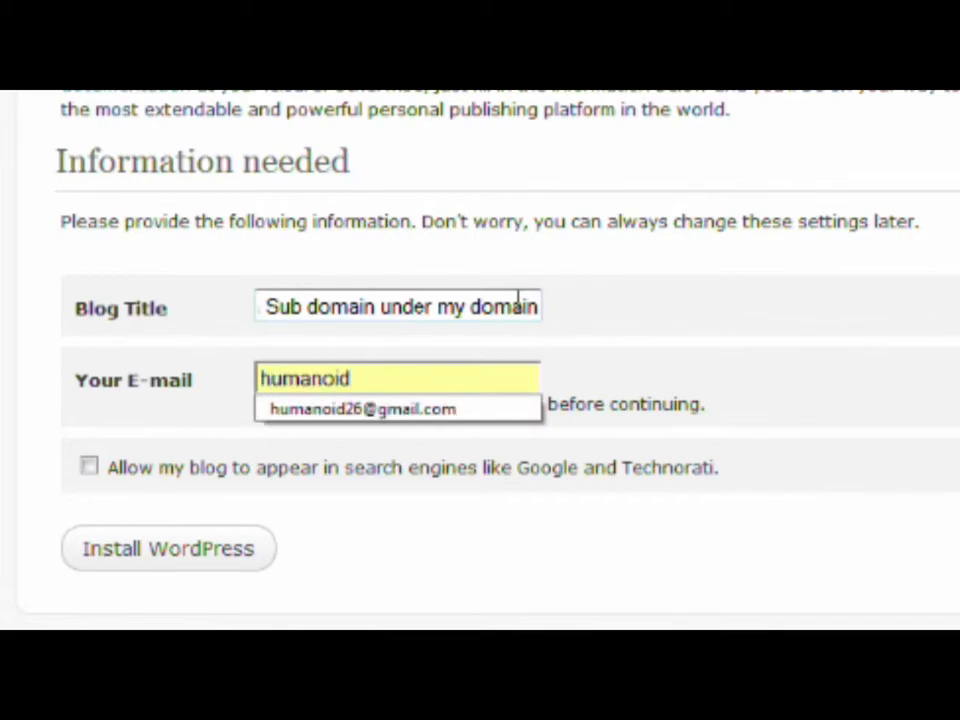
key(Down)
key(Return)
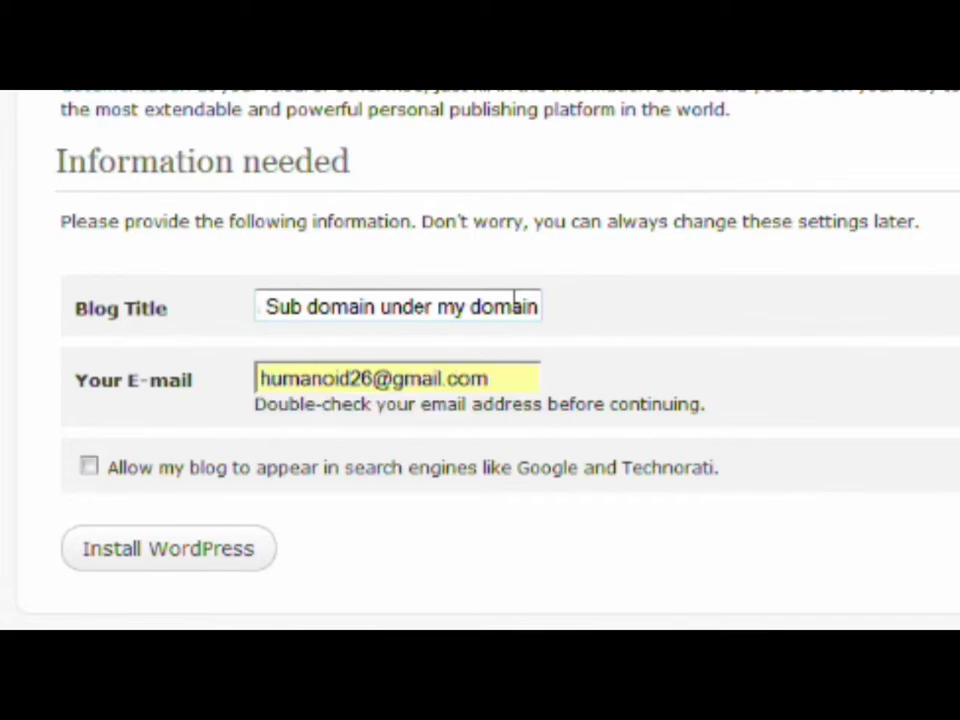
click(88, 466)
click(122, 542)
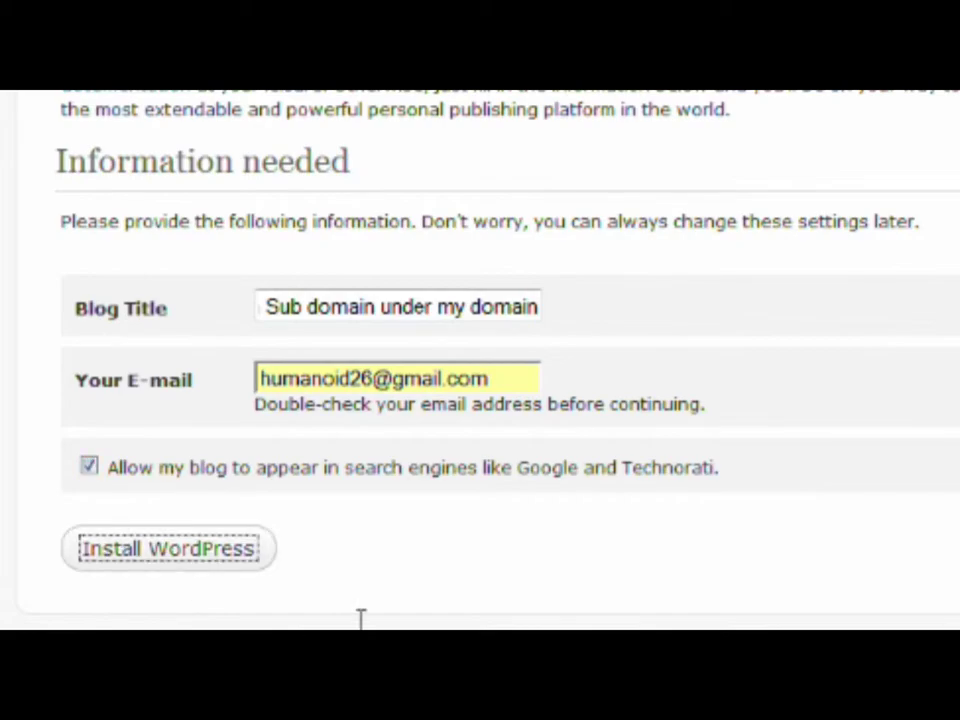
Step: Copy the generated password and fill the login form as admin with Remember Me ticked
double_click(378, 313)
right_click(391, 319)
click(414, 326)
click(257, 371)
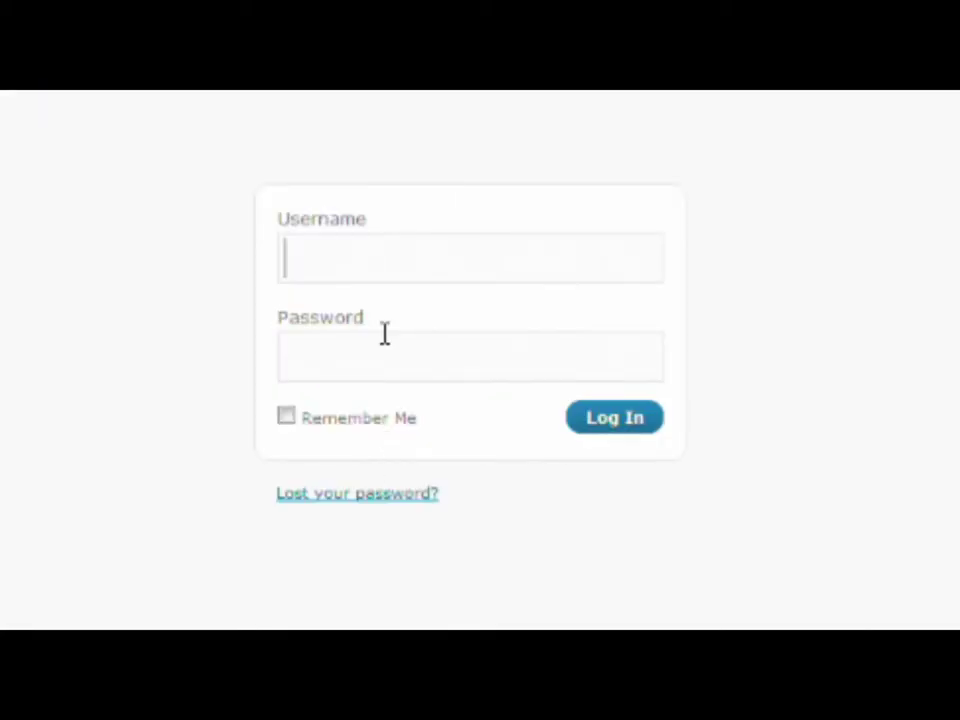
text(admin)
key(Tab)
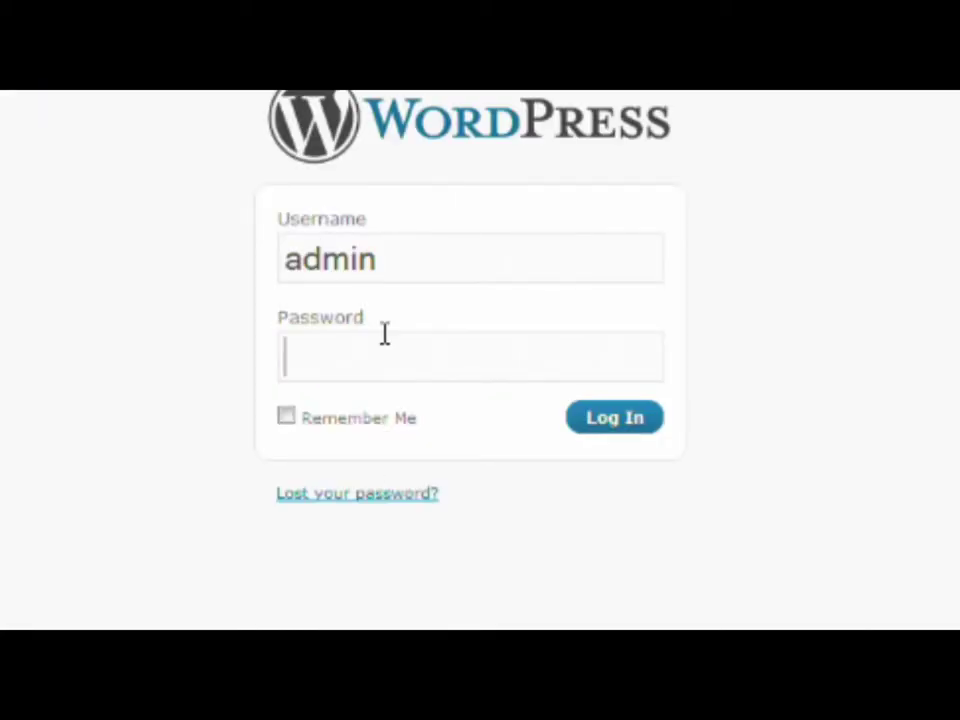
right_click(386, 336)
click(476, 455)
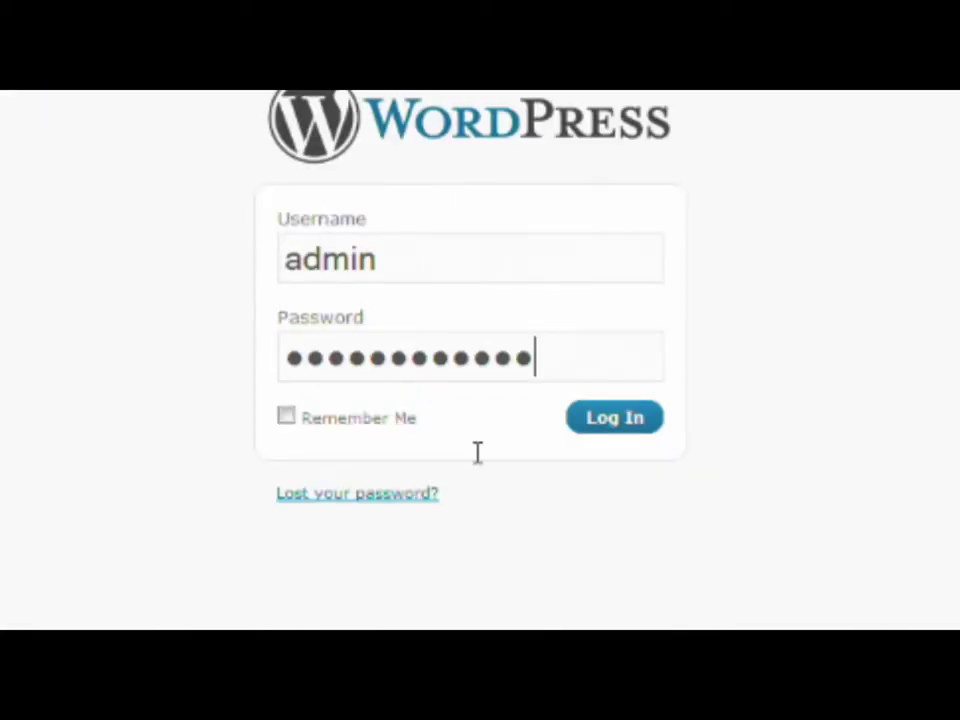
click(330, 418)
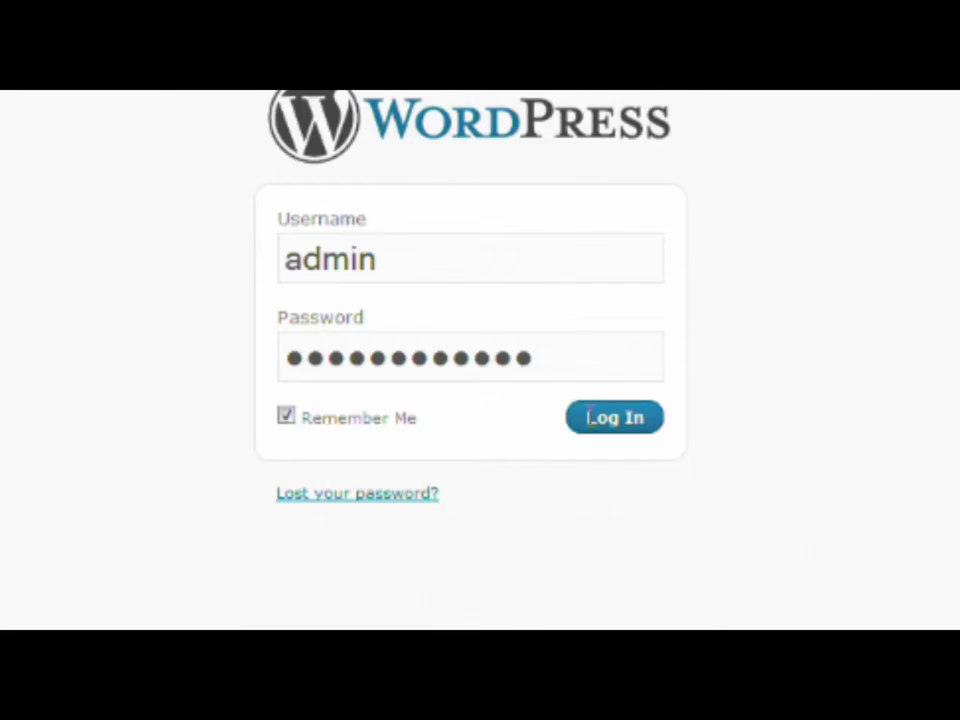